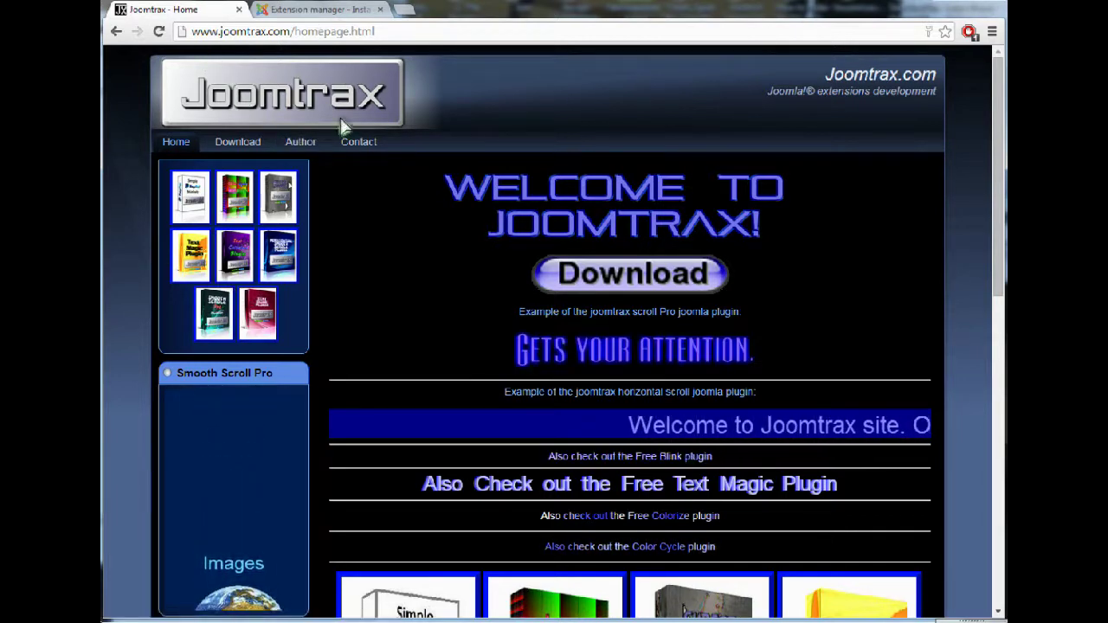
Open and browse the Cursor Module product page on the Joomtrax website.
scroll(435, 274, "down", 2)
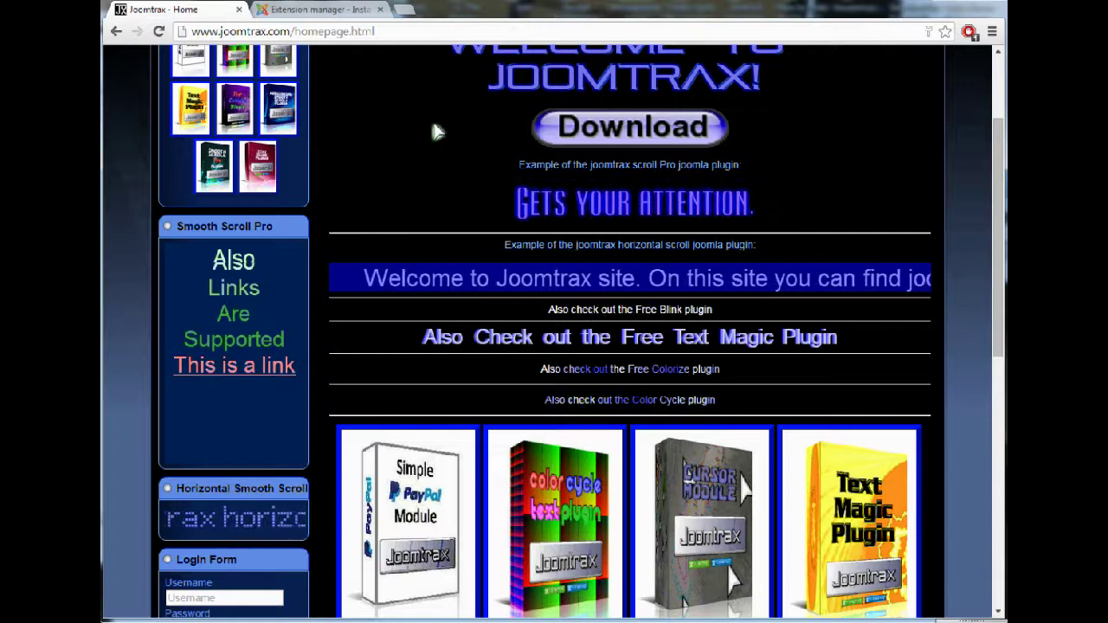
scroll(628, 292, "down", 3)
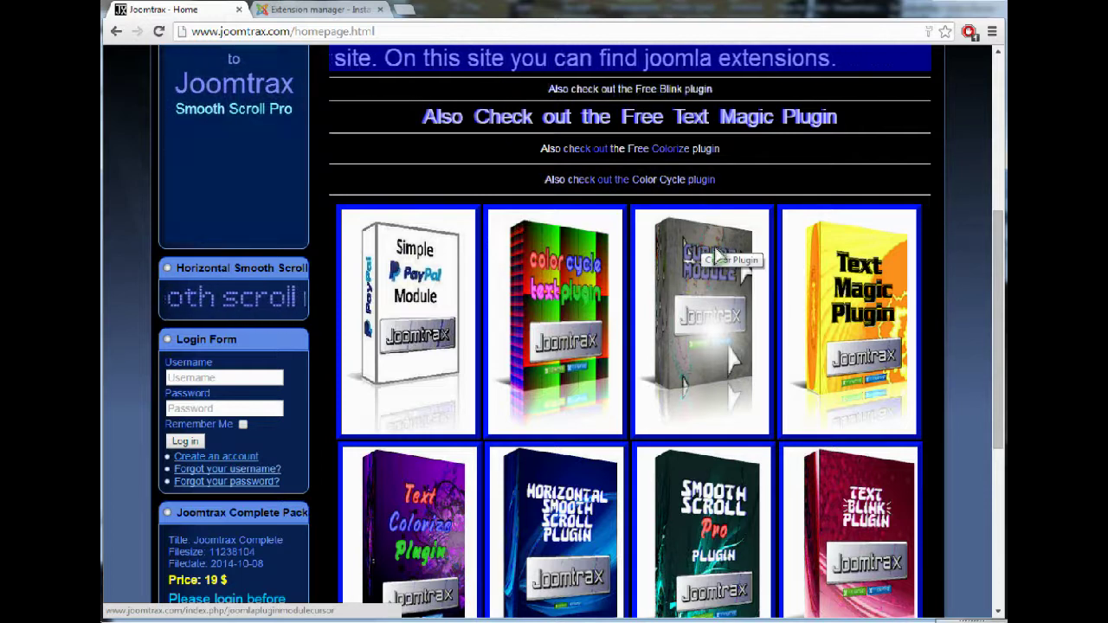
left_click(712, 318)
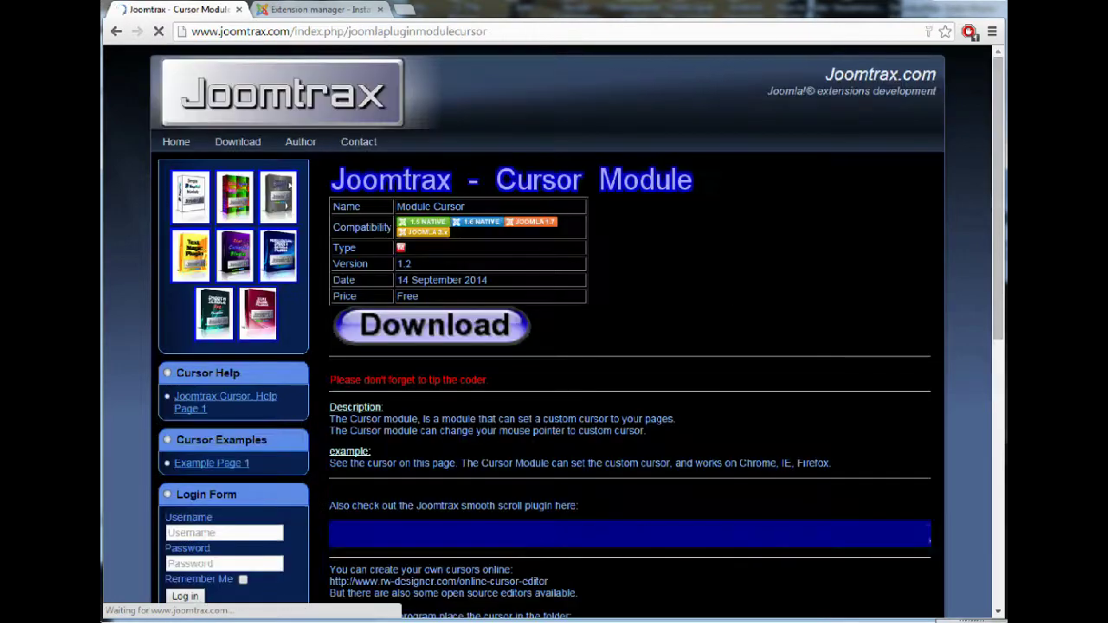
scroll(712, 356, "down", 3)
scroll(713, 356, "up", 2)
scroll(716, 358, "down", 3)
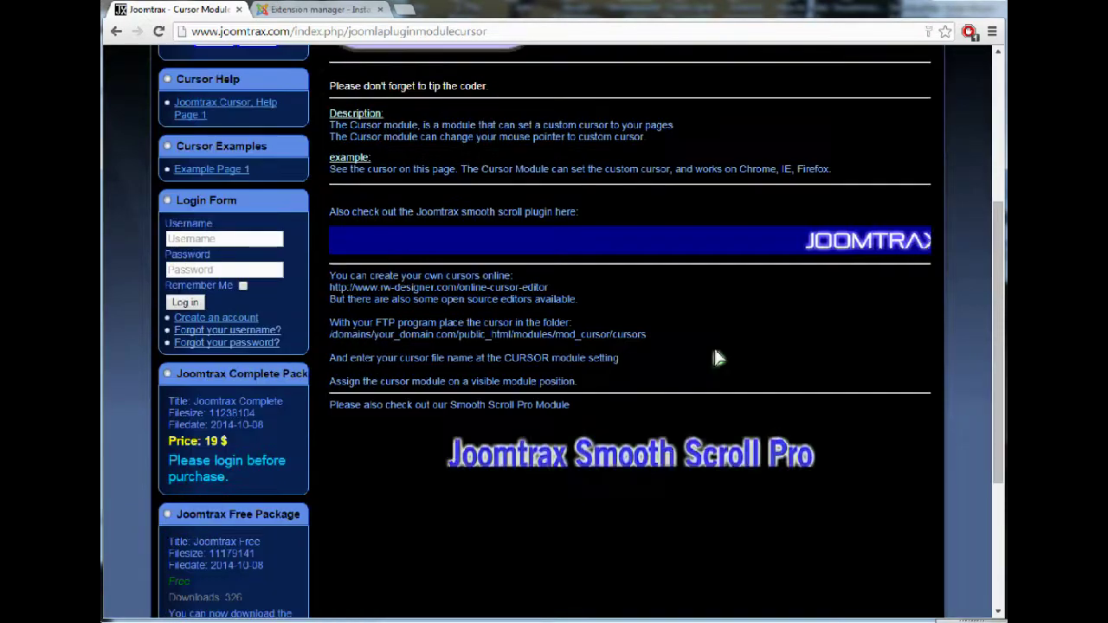
scroll(524, 320, "down", 2)
scroll(526, 321, "up", 3)
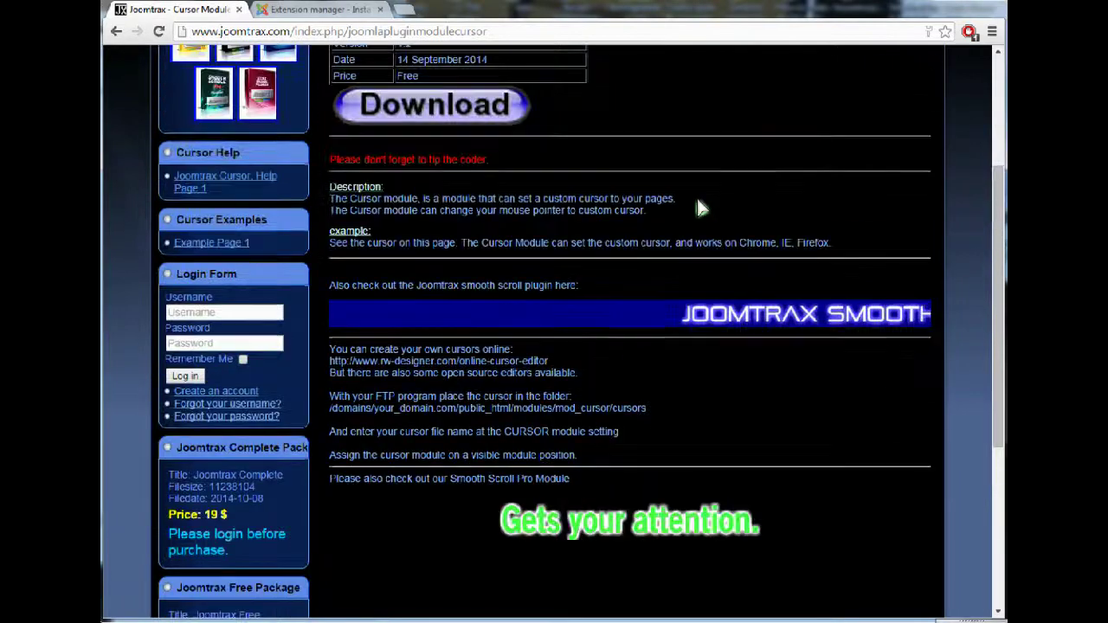
scroll(699, 208, "up", 3)
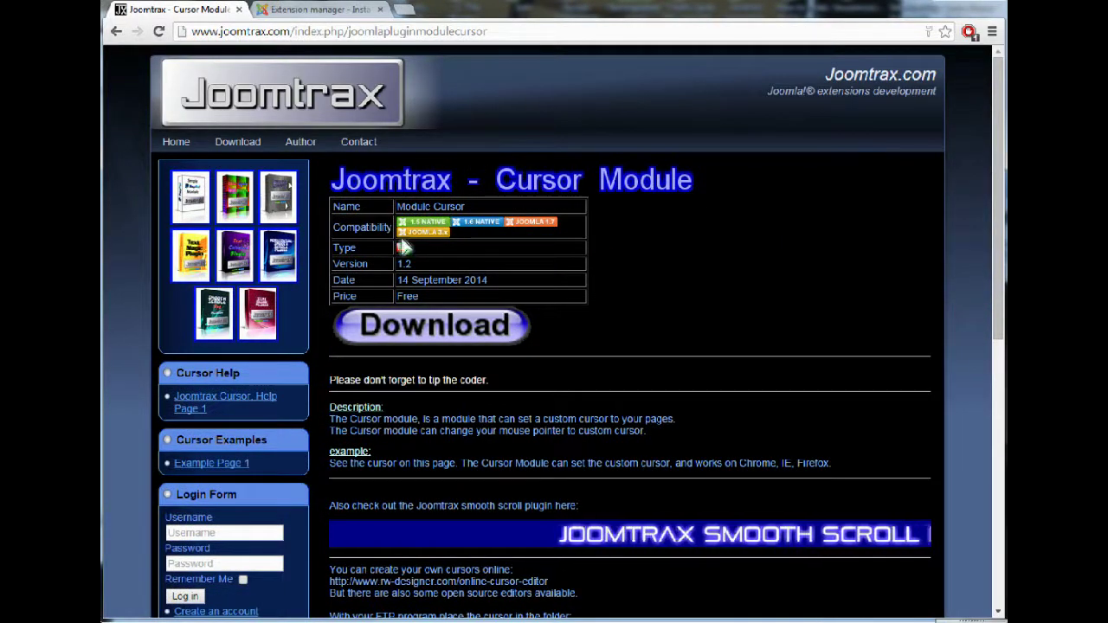
Download the Joomtrax Free Package zip from the site's Downloads page.
left_click(409, 330)
scroll(489, 342, "down", 4)
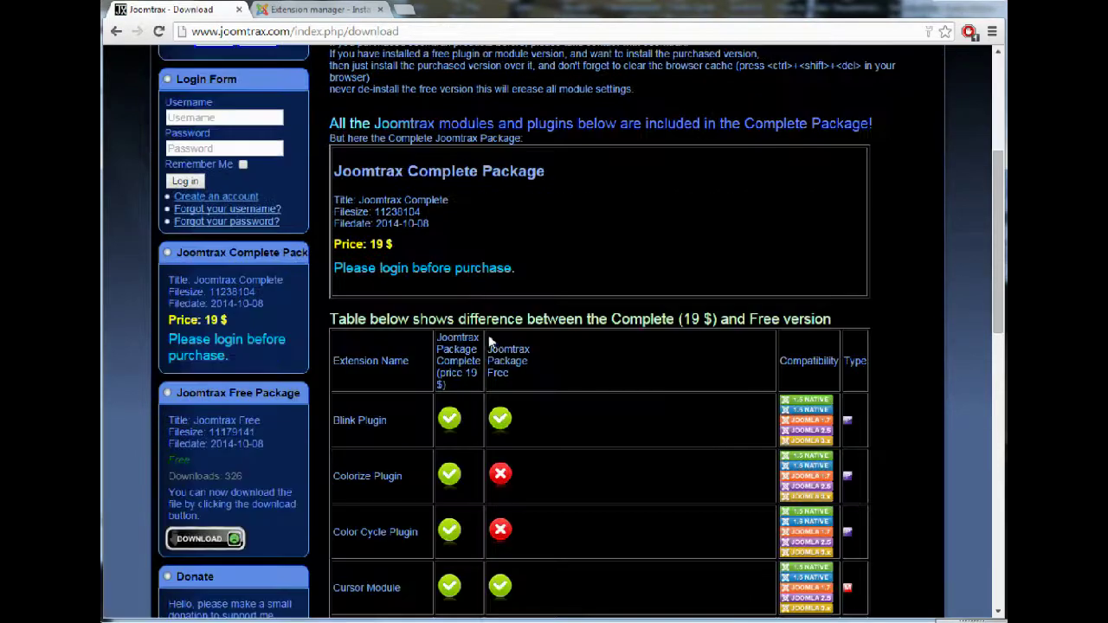
scroll(489, 342, "down", 2)
scroll(513, 342, "down", 1)
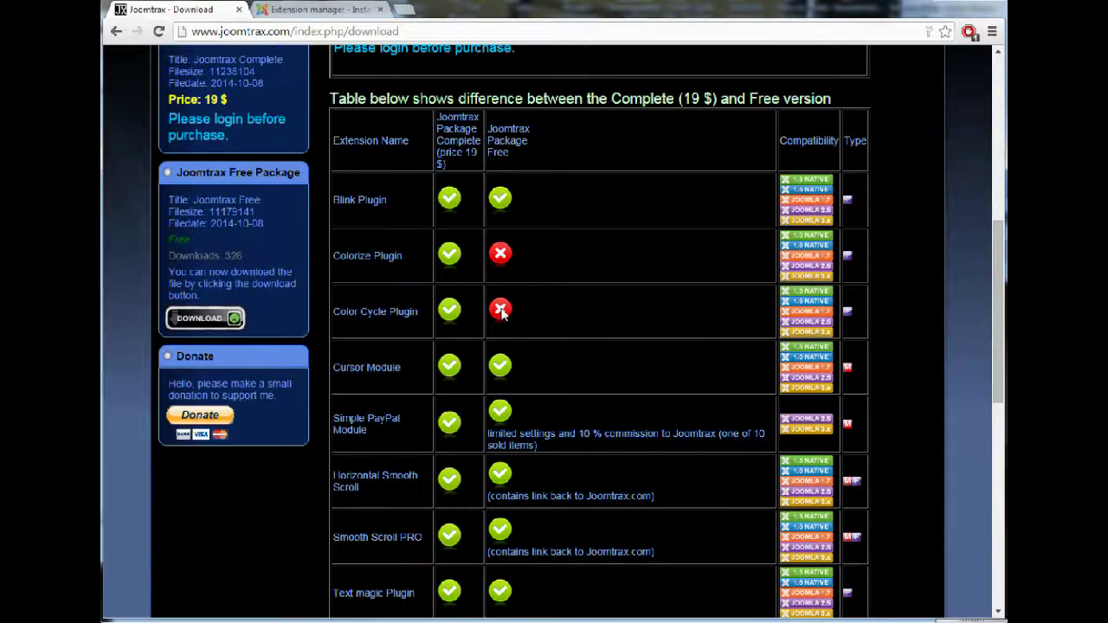
scroll(502, 313, "down", 1)
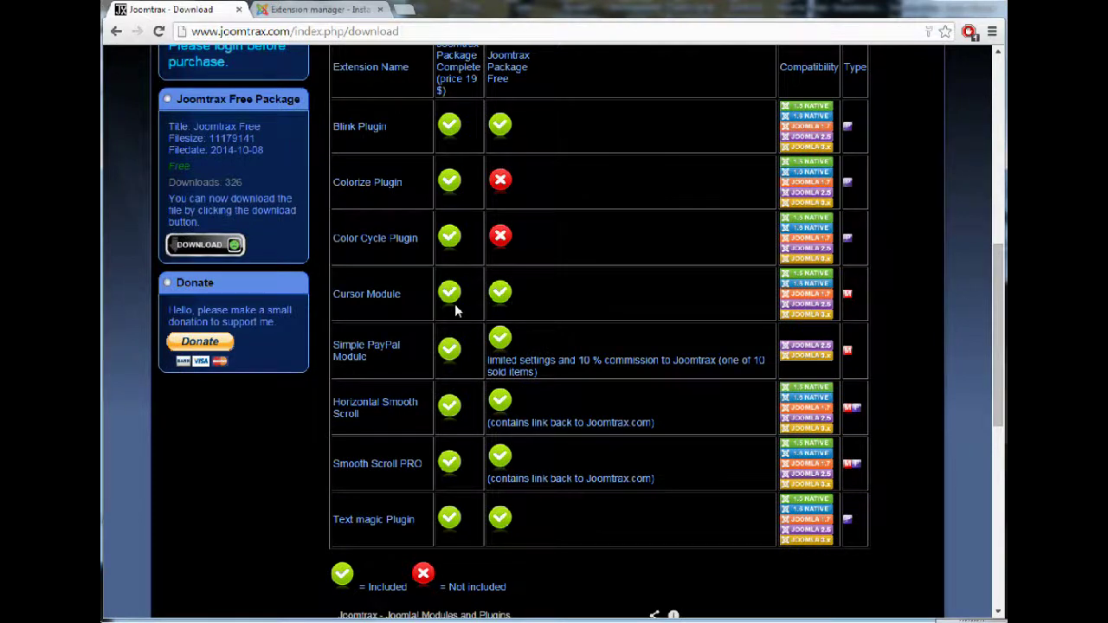
scroll(456, 312, "up", 1)
scroll(425, 234, "down", 2)
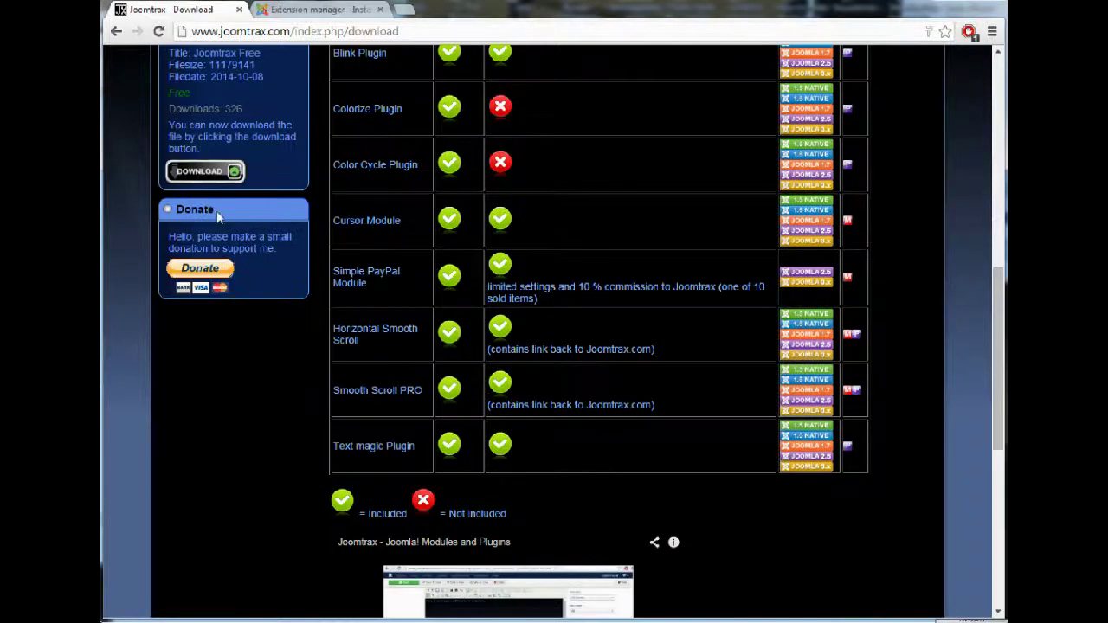
scroll(573, 270, "down", 3)
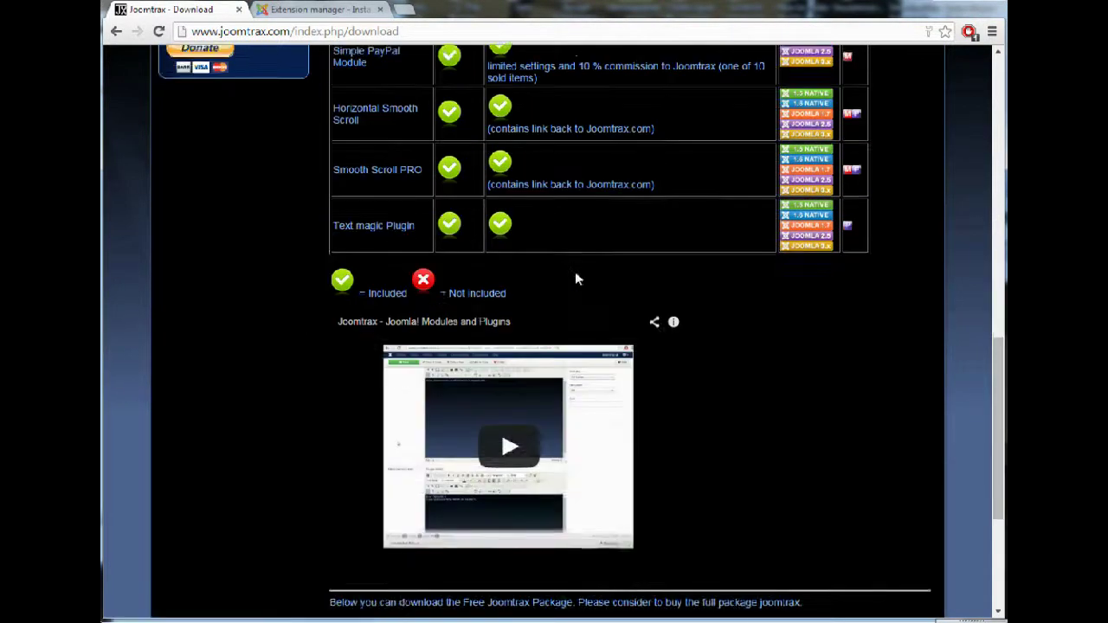
scroll(571, 281, "down", 4)
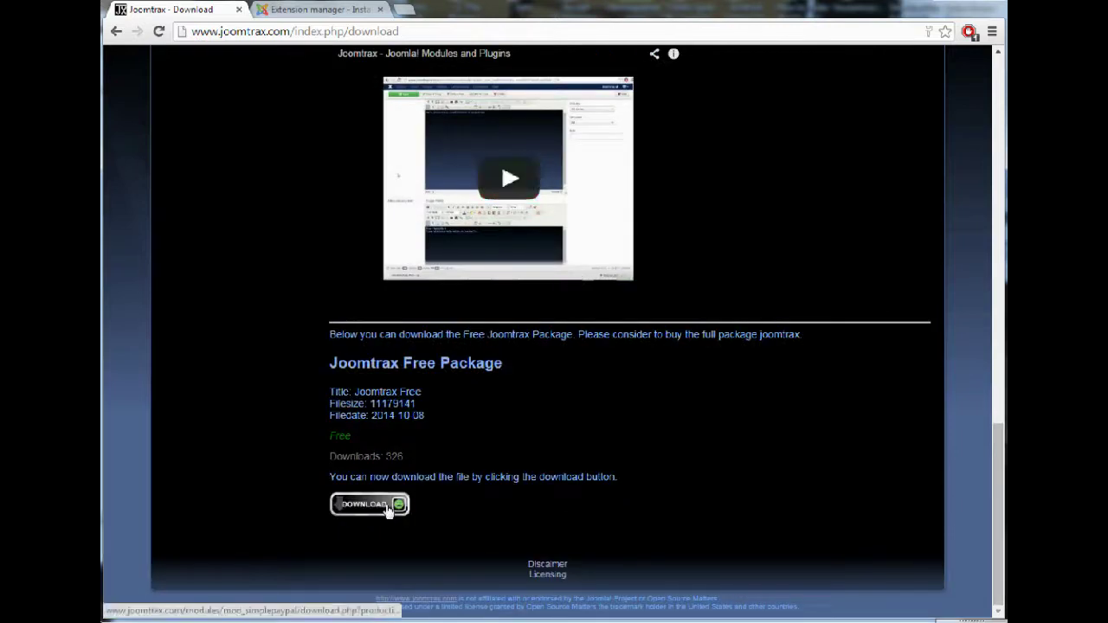
left_click(367, 507)
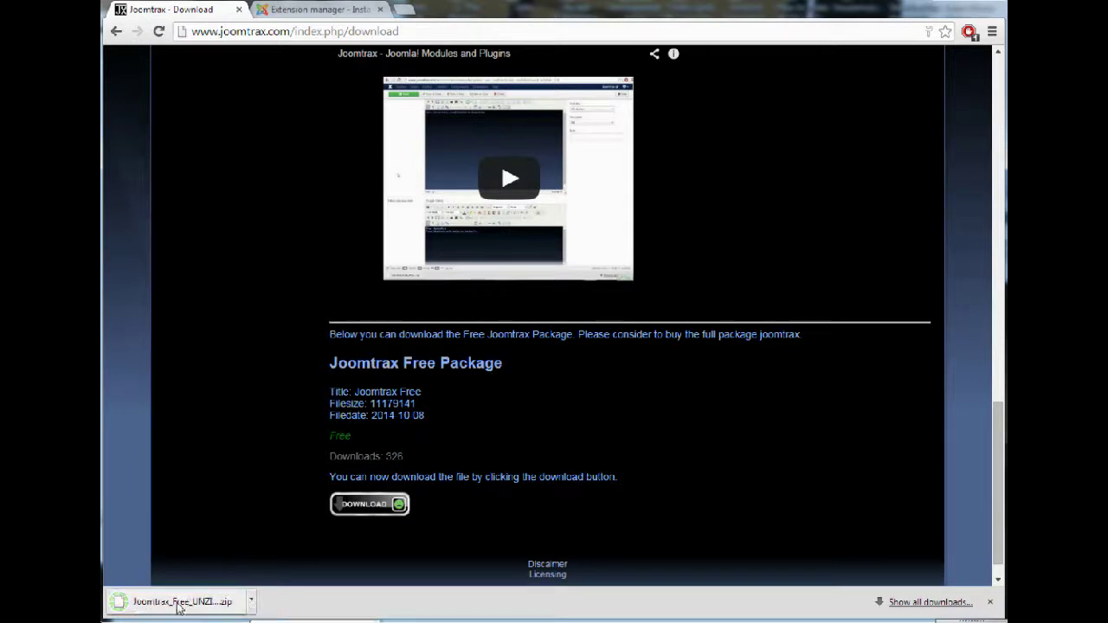
left_click(251, 601)
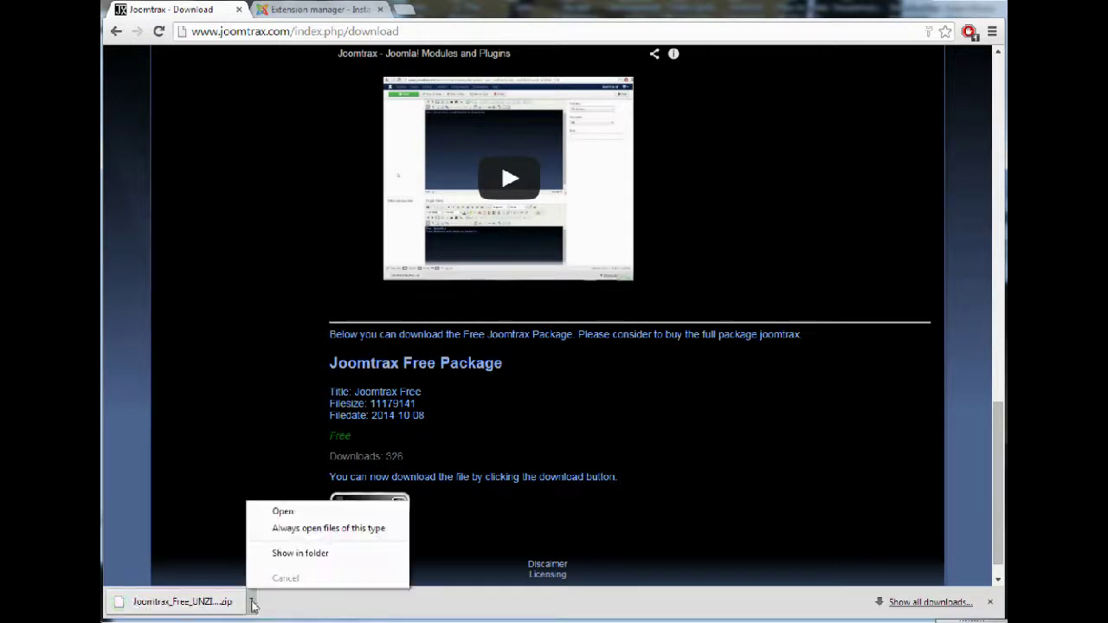
Extract the Joomtrax Free Package zip into its own folder, then return to Joomla's extension installer.
left_click(302, 559)
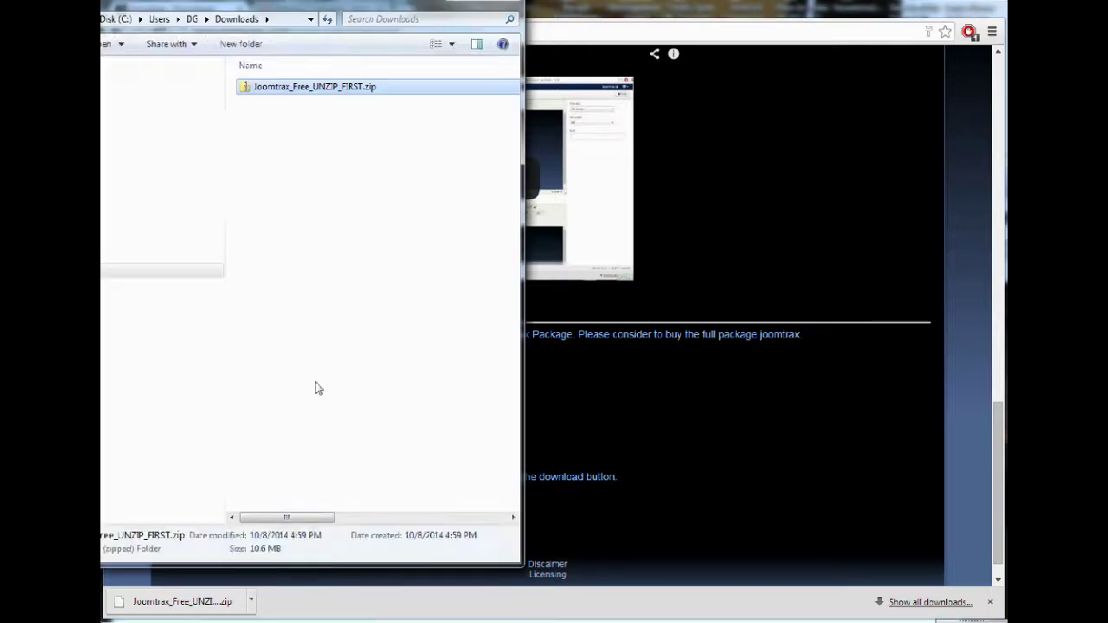
right_click(279, 94)
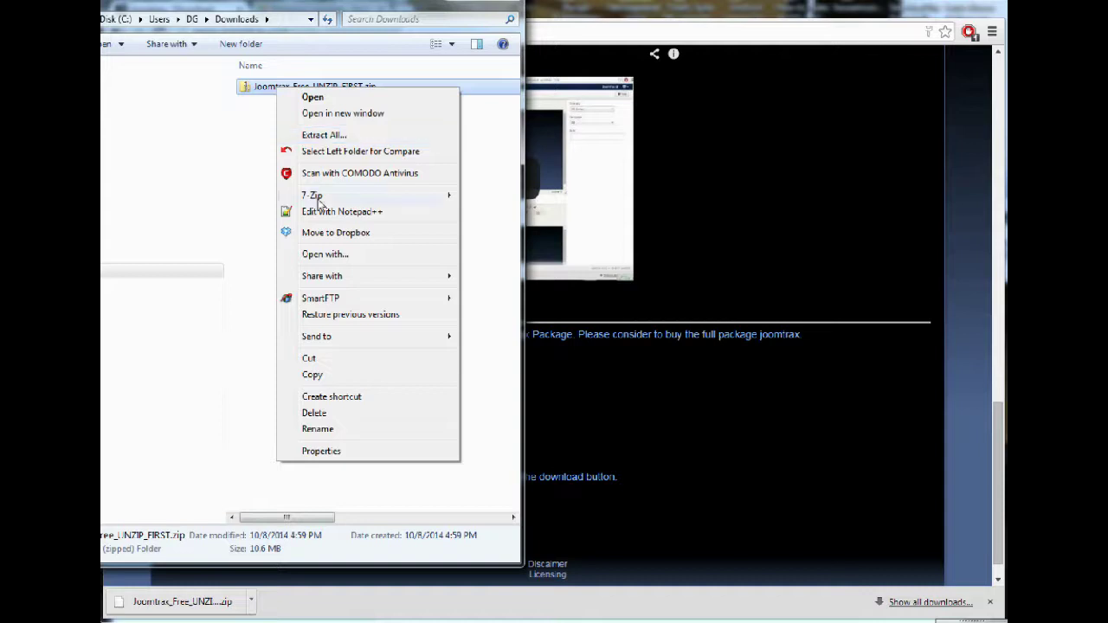
mouse_move(311, 195)
left_click(522, 245)
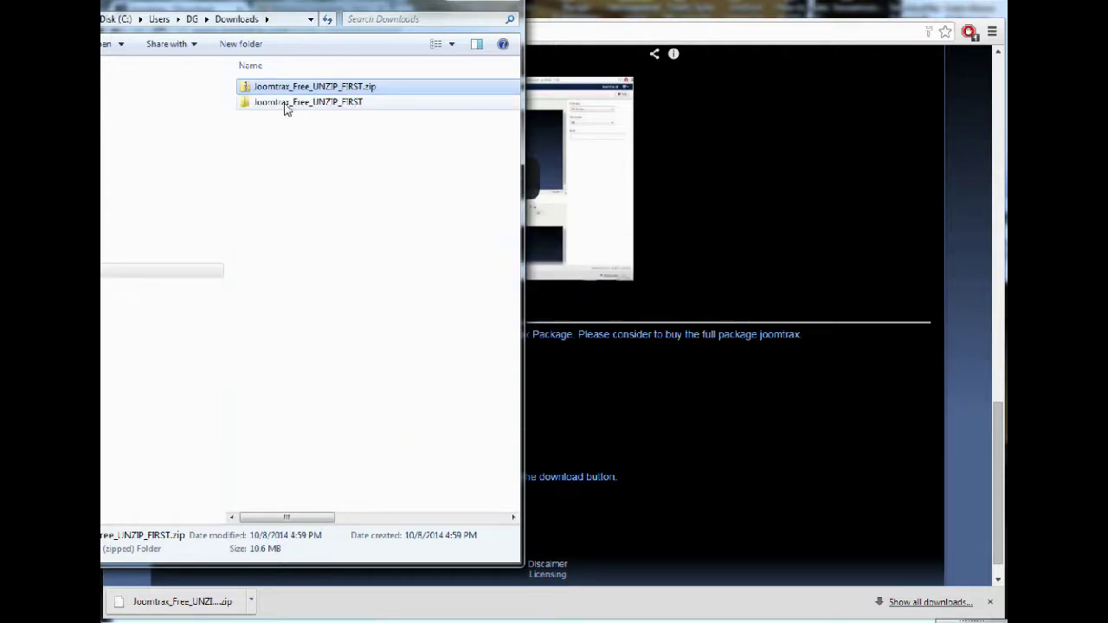
double_click(303, 105)
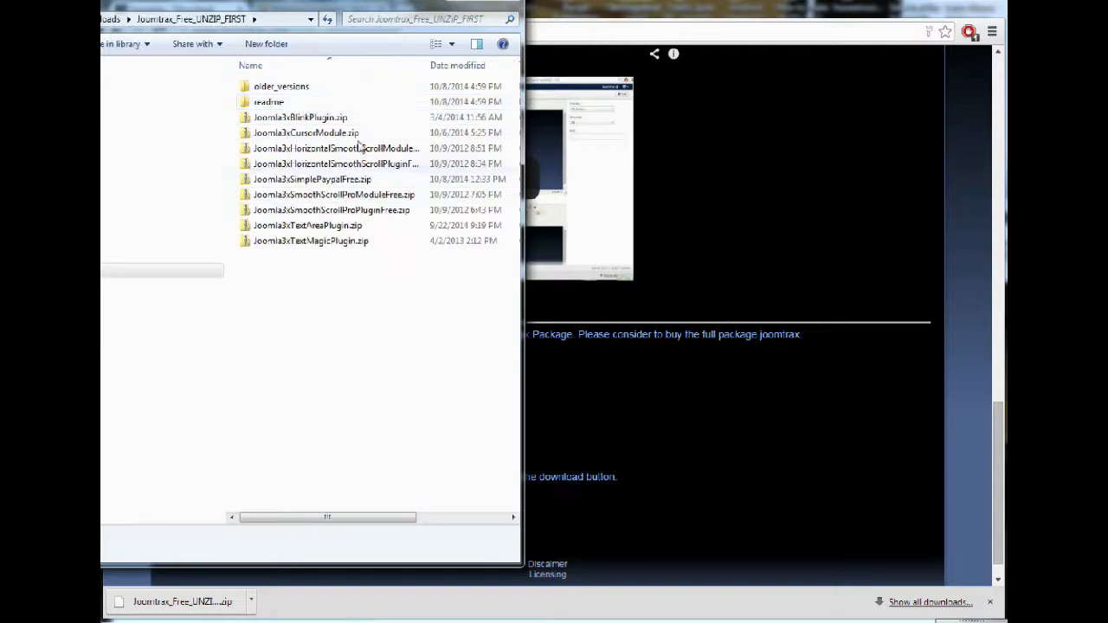
left_click(707, 146)
left_click(305, 12)
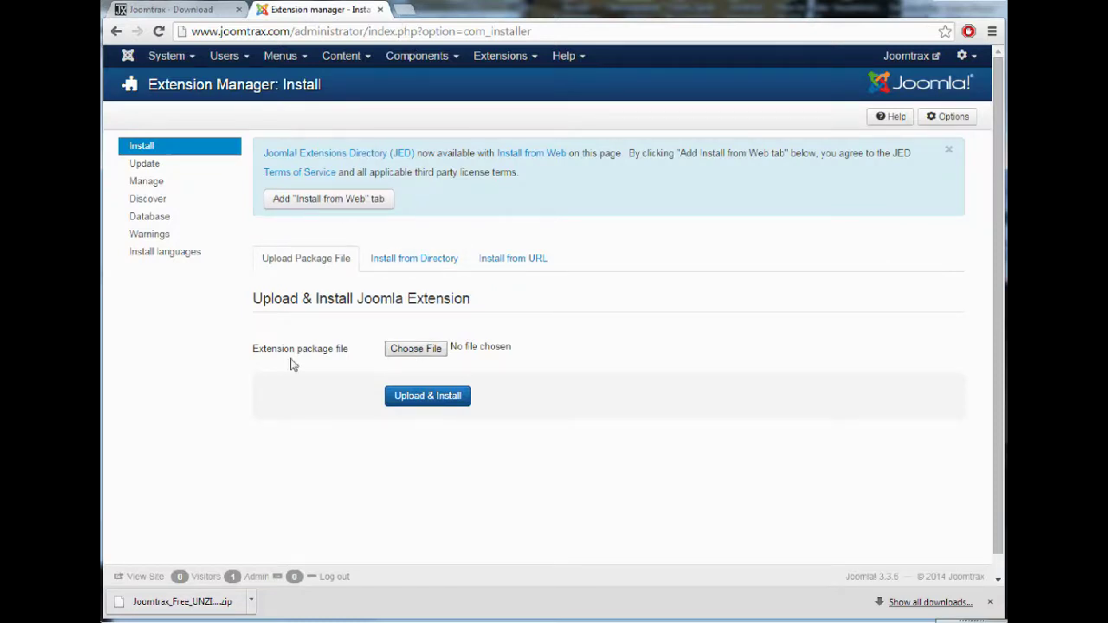
Upload and install Joomla3xCursorModule.zip, then go to the Module Manager.
left_click(414, 351)
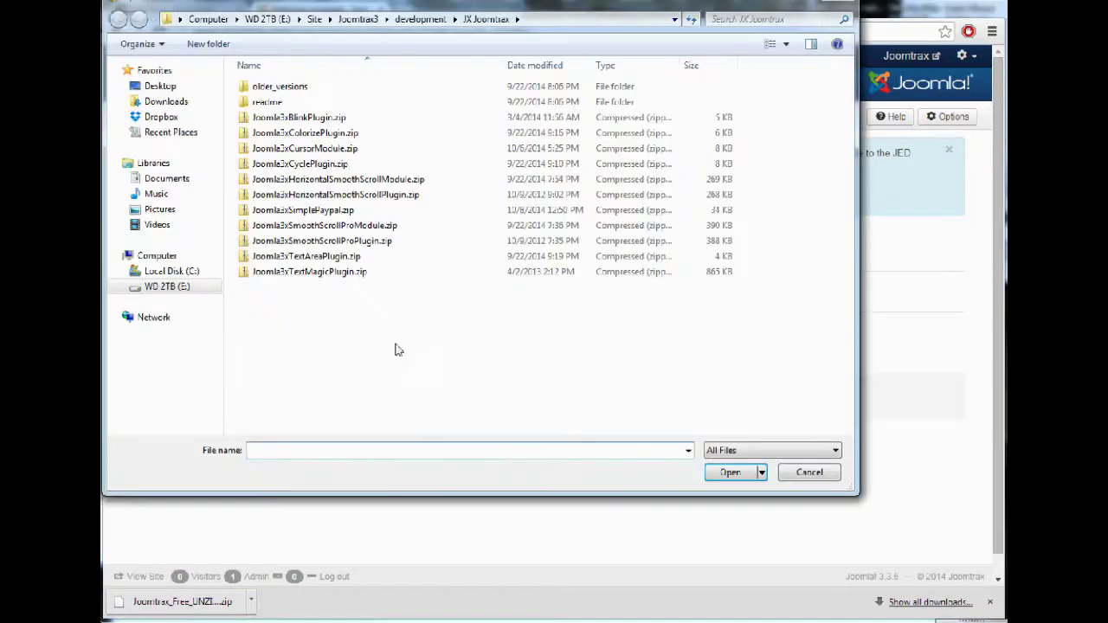
left_click(316, 151)
left_click(732, 478)
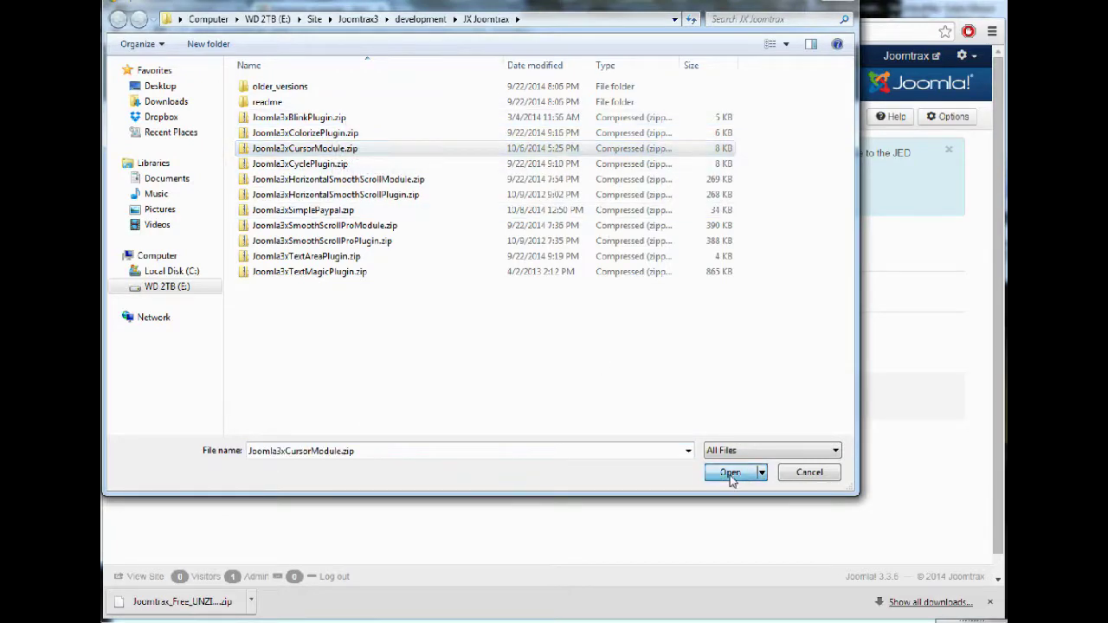
left_click(412, 400)
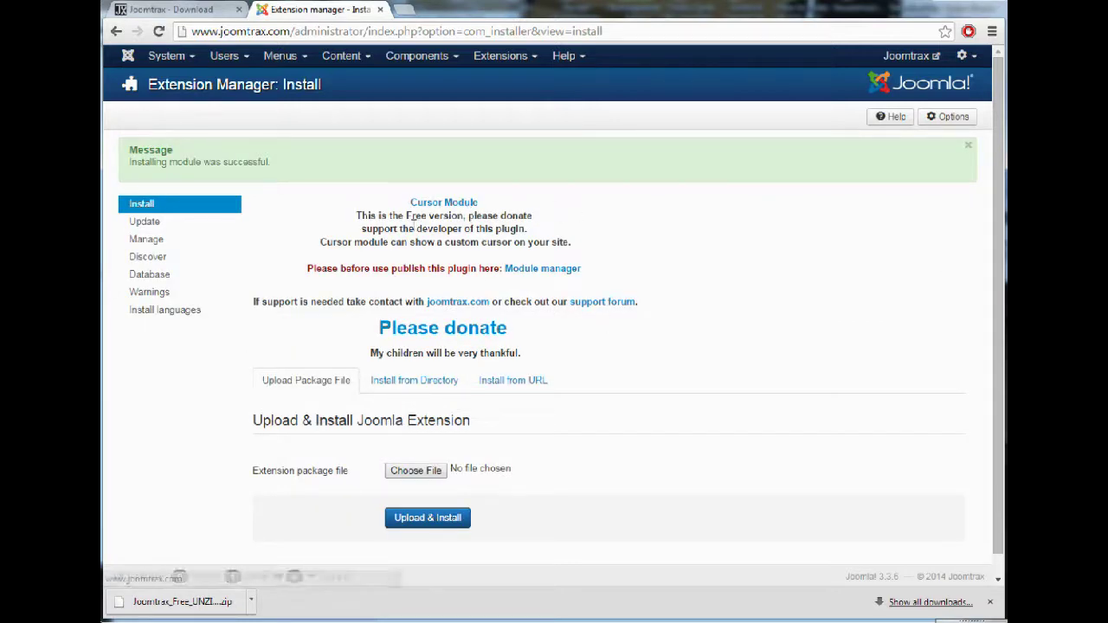
left_click(542, 271)
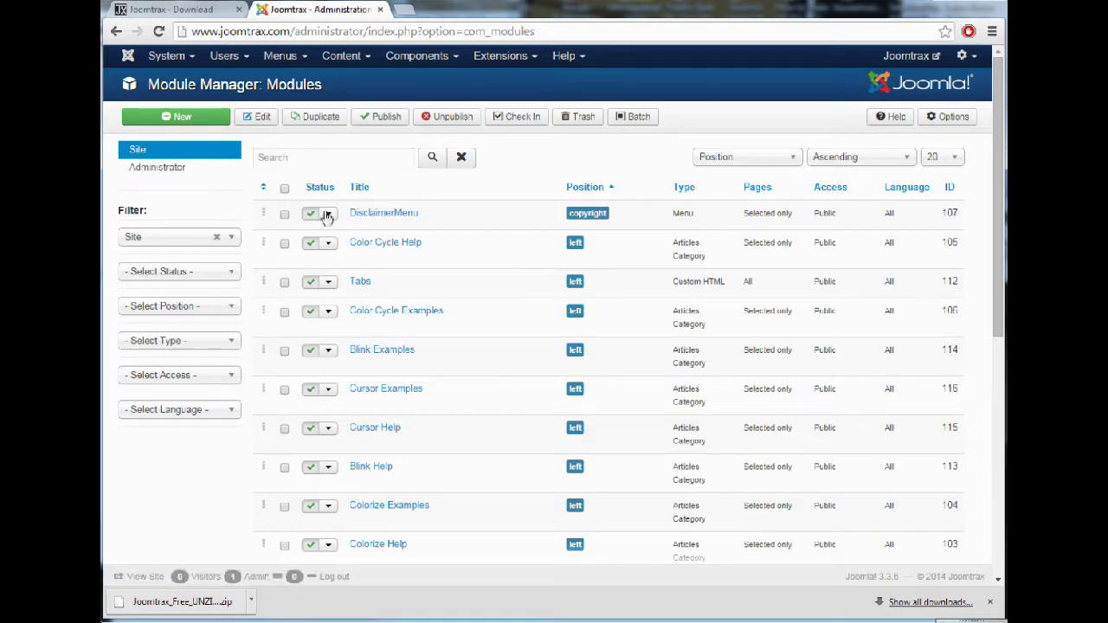
Filter the module list by 'cur' and open the Cursor module for editing.
left_click(329, 159)
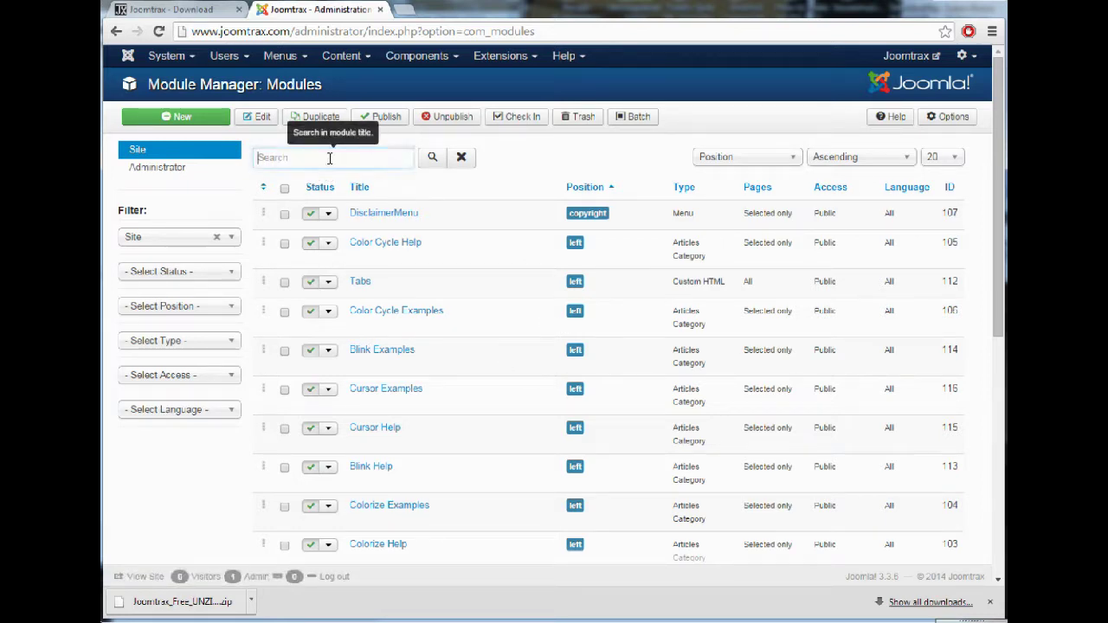
type("cur")
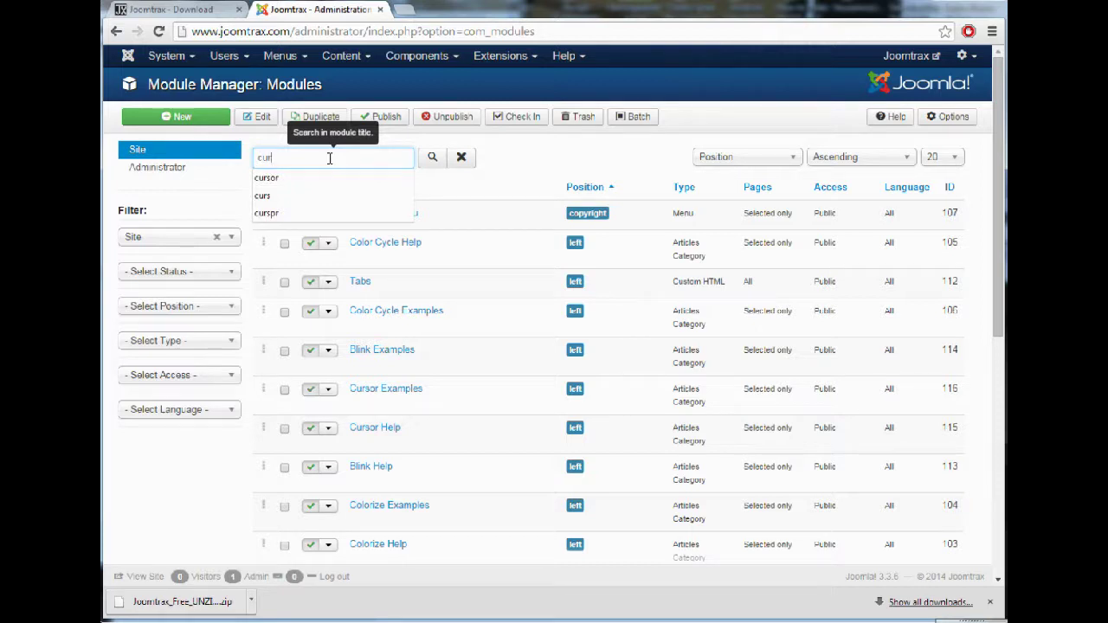
key("Down")
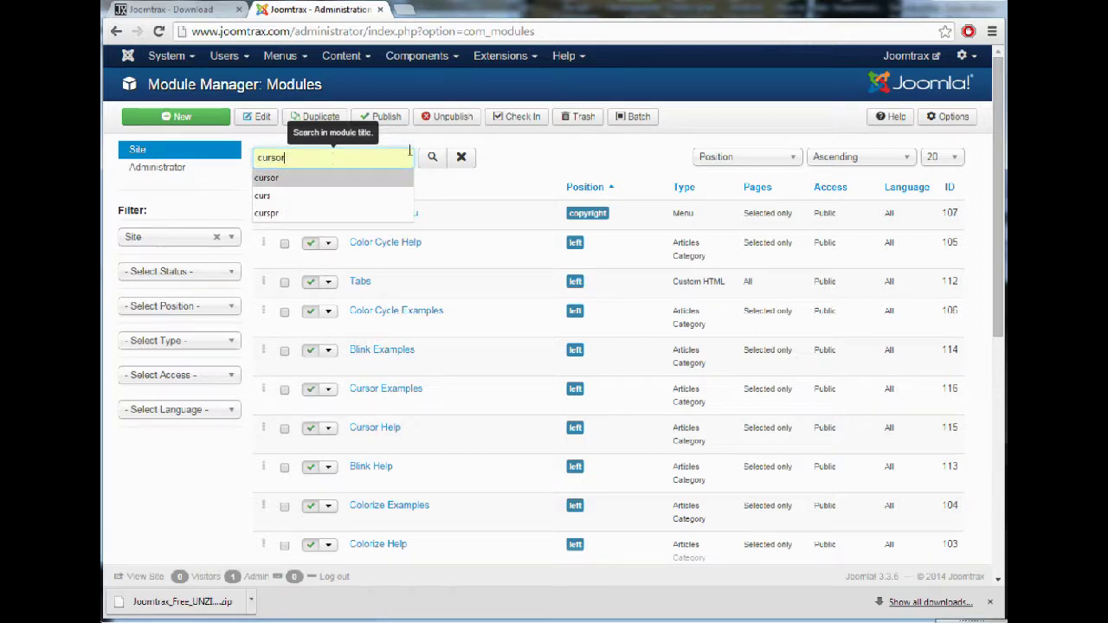
left_click(430, 160)
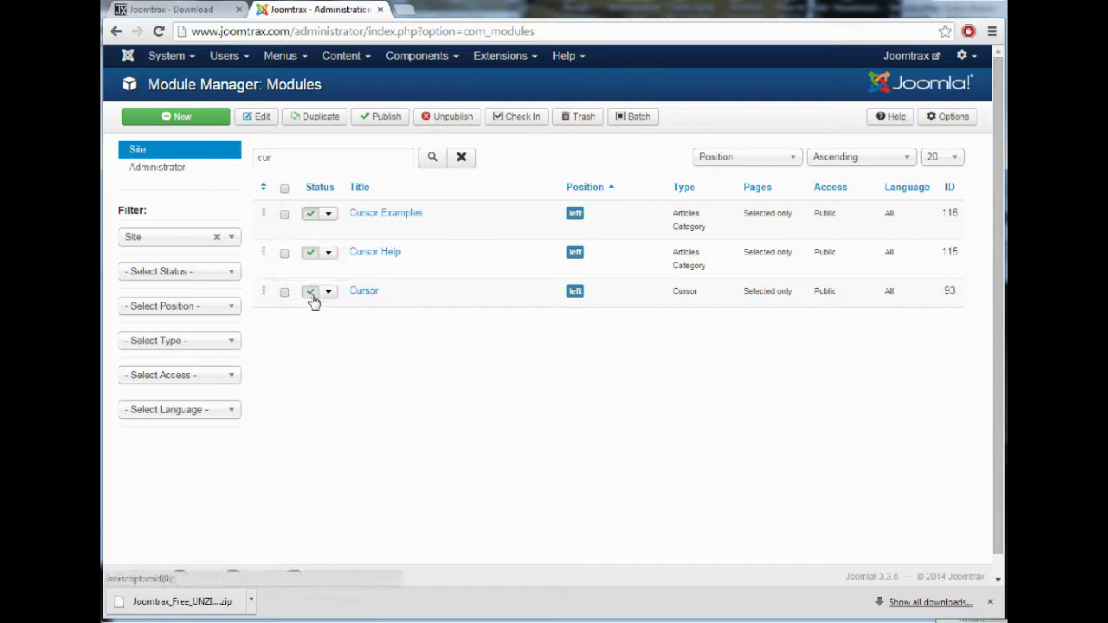
left_click(365, 293)
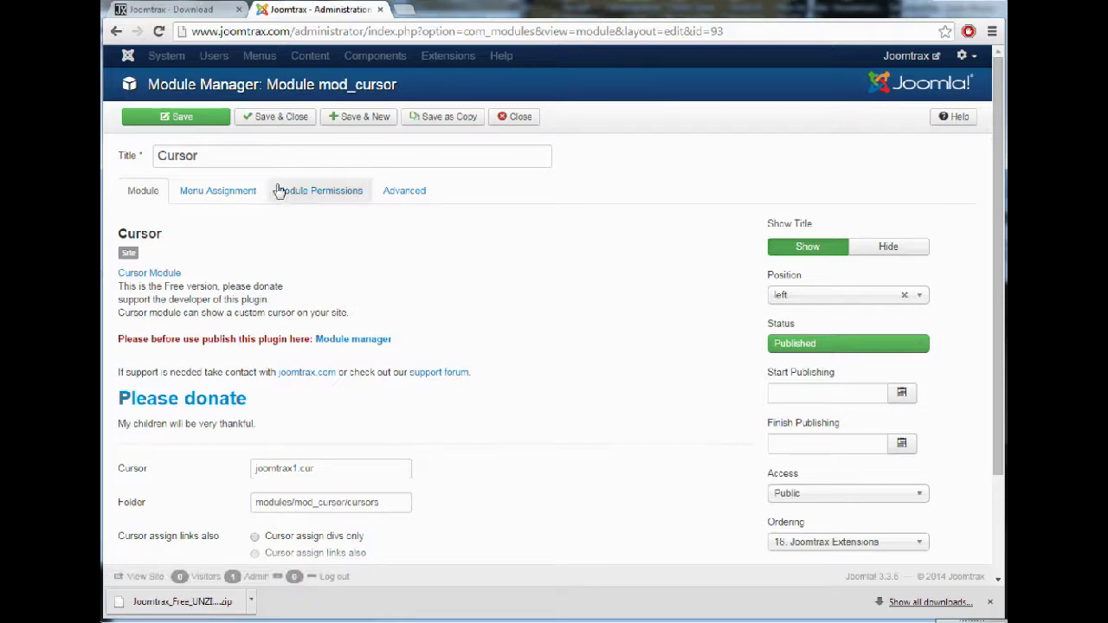
Review the Cursor module's menu assignments, then its joomtrax1.cur cursor settings on the Module tab.
left_click(230, 195)
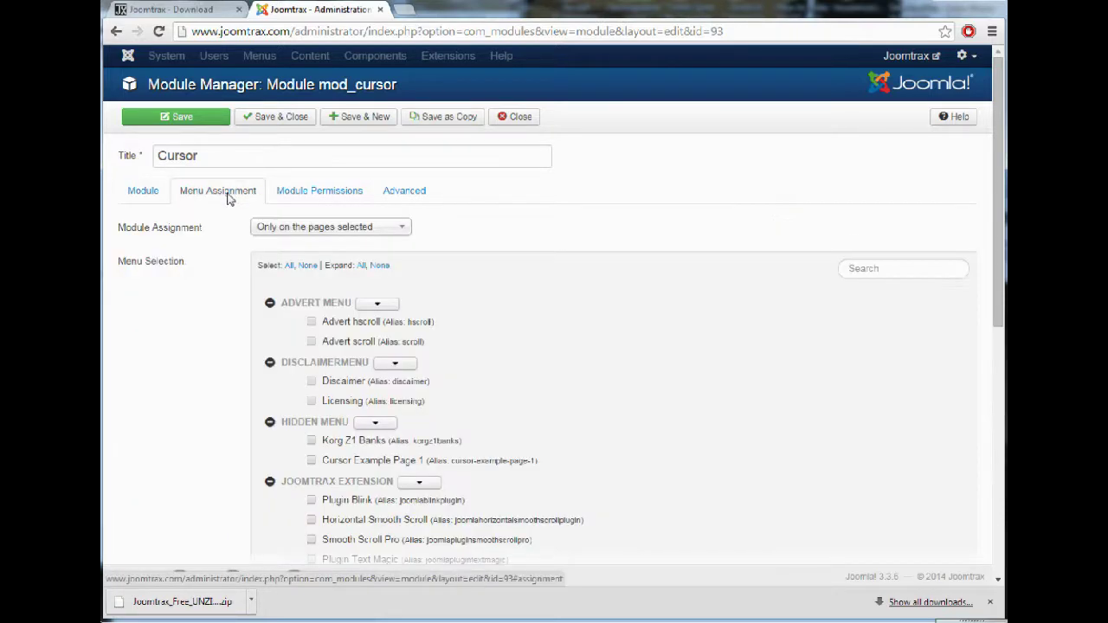
scroll(425, 226, "down", 3)
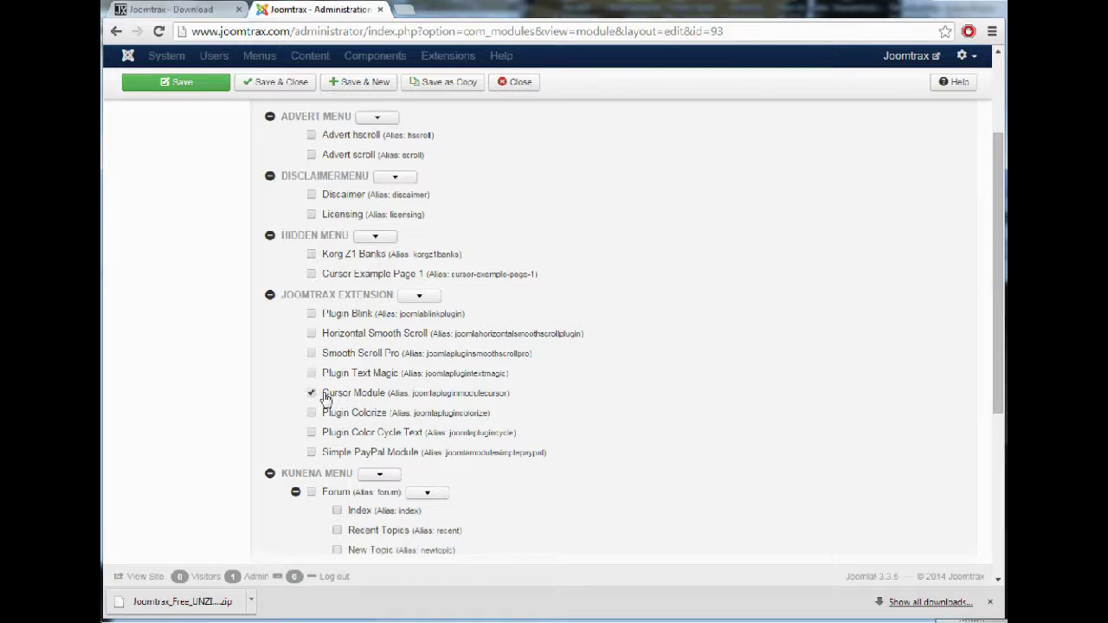
scroll(329, 398, "down", 2)
scroll(337, 400, "down", 2)
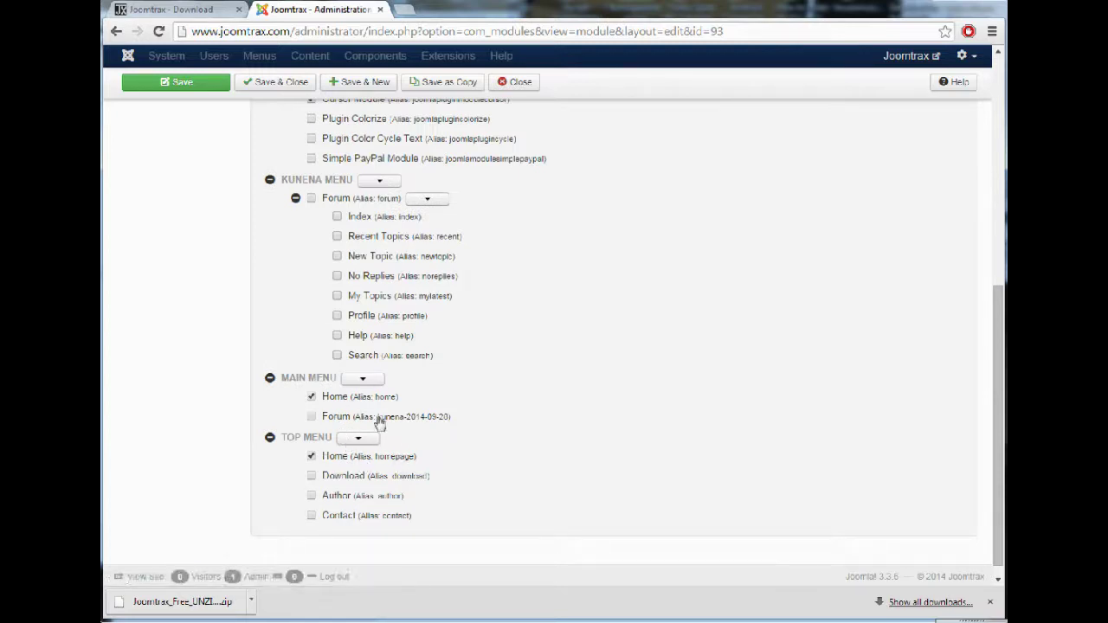
scroll(328, 476, "up", 3)
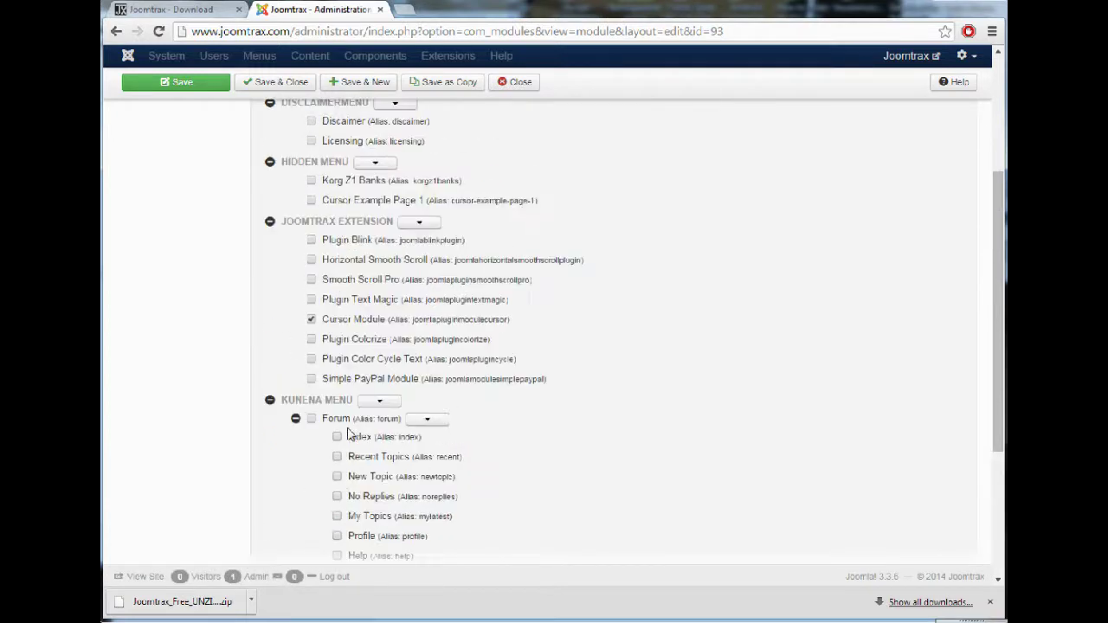
scroll(558, 179, "up", 3)
left_click(149, 191)
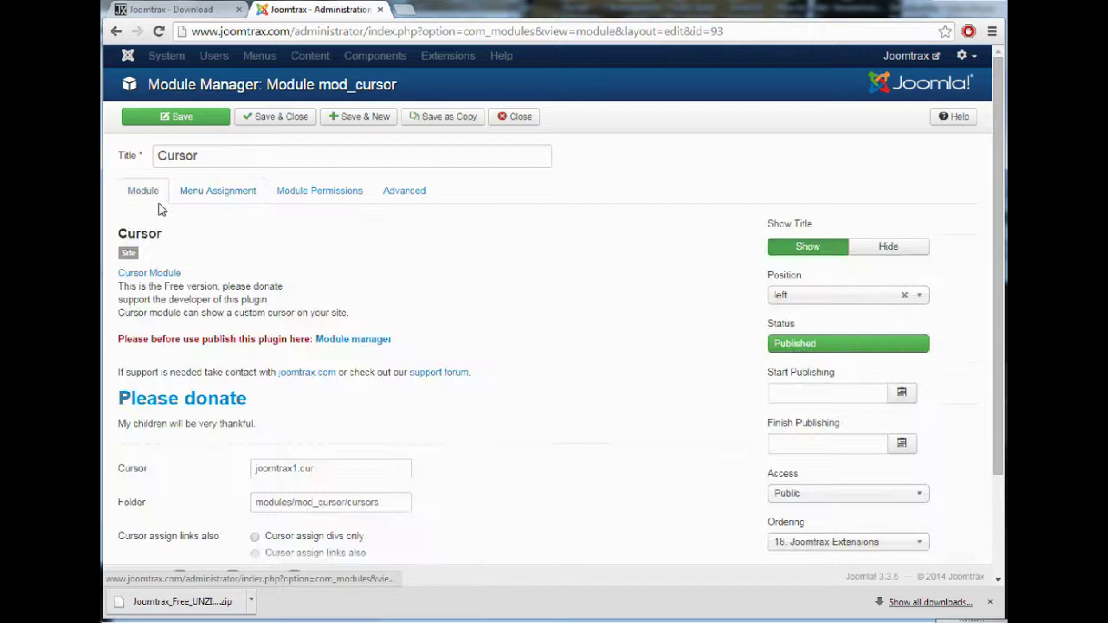
scroll(462, 281, "down", 2)
scroll(316, 240, "up", 1)
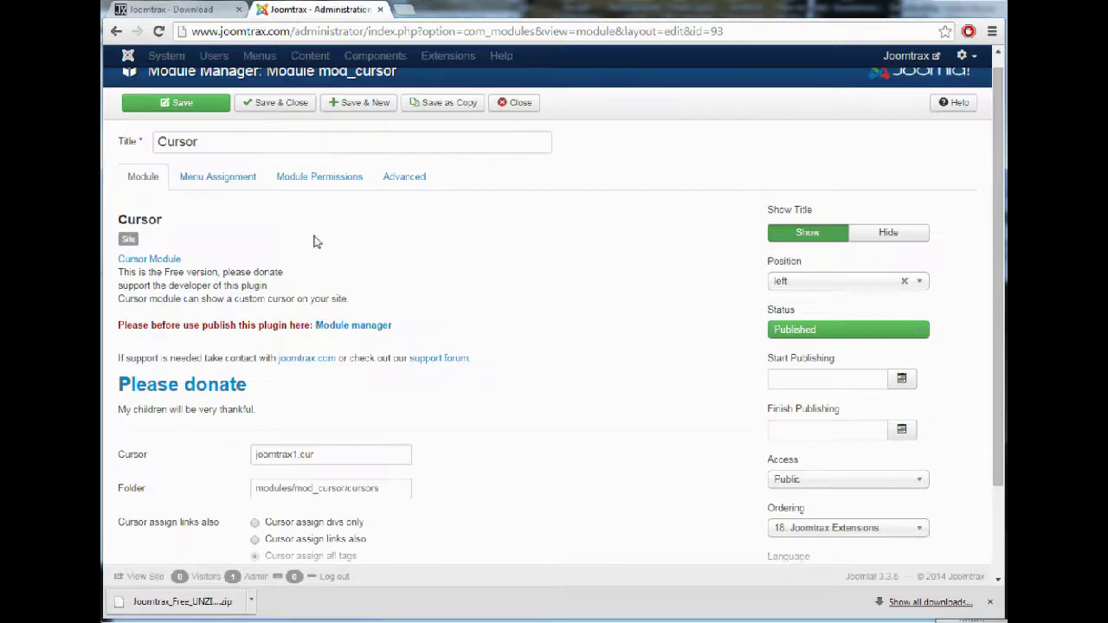
scroll(356, 323, "down", 1)
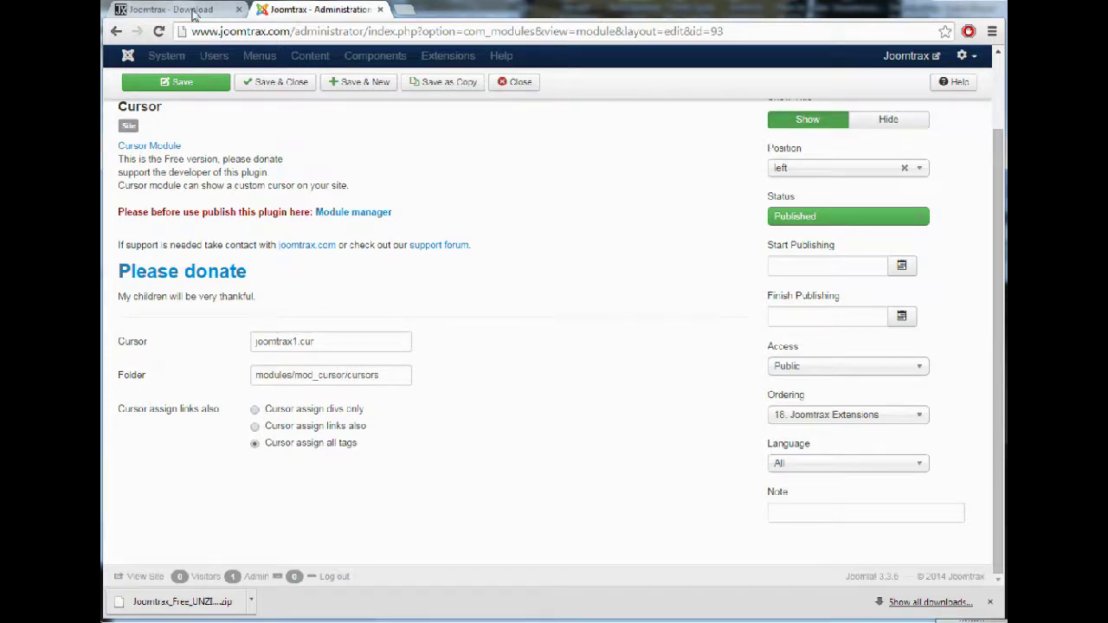
Reload the Joomtrax Cursor Module product page and return to the module edit page.
left_click(169, 10)
scroll(343, 247, "up", 3)
key("F5")
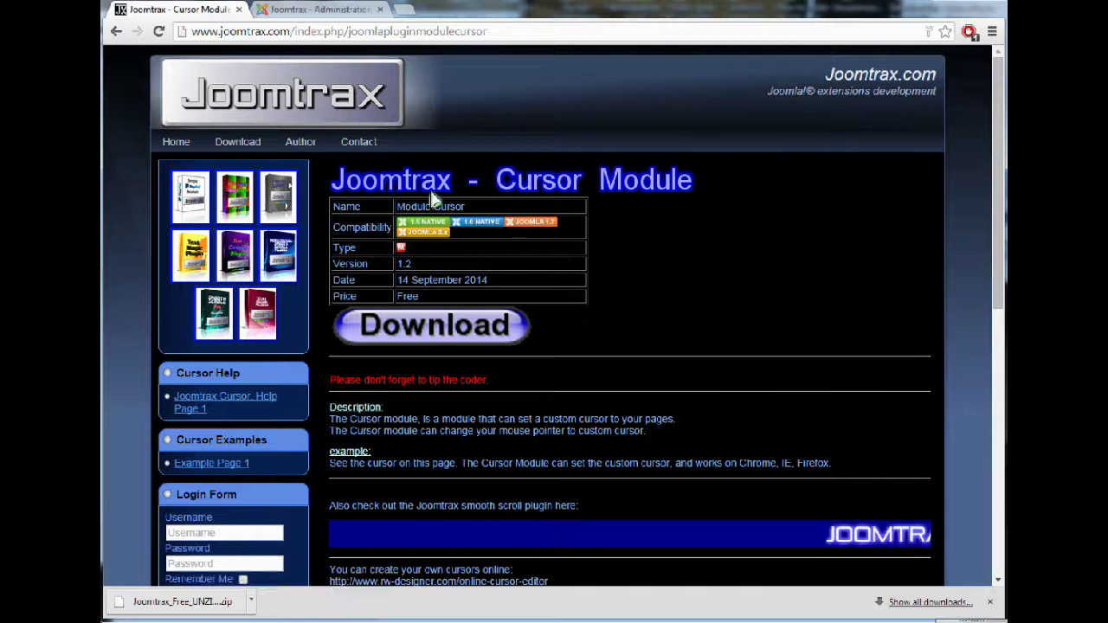
key("ctrl+Tab")
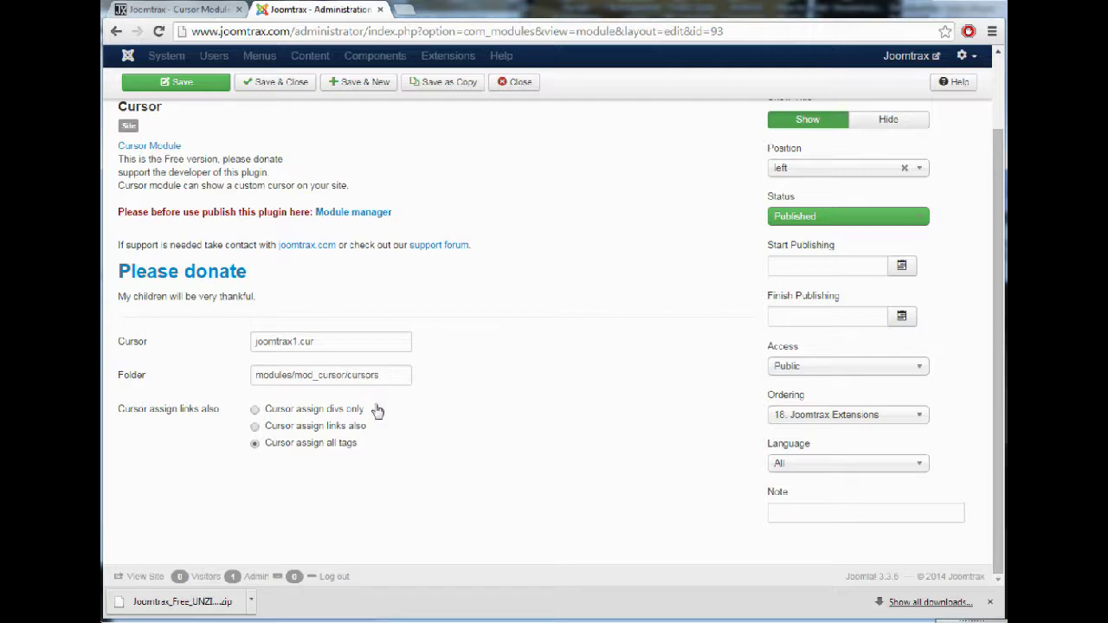
Close the Cursor module editor to return to the Module Manager list.
scroll(558, 389, "up", 3)
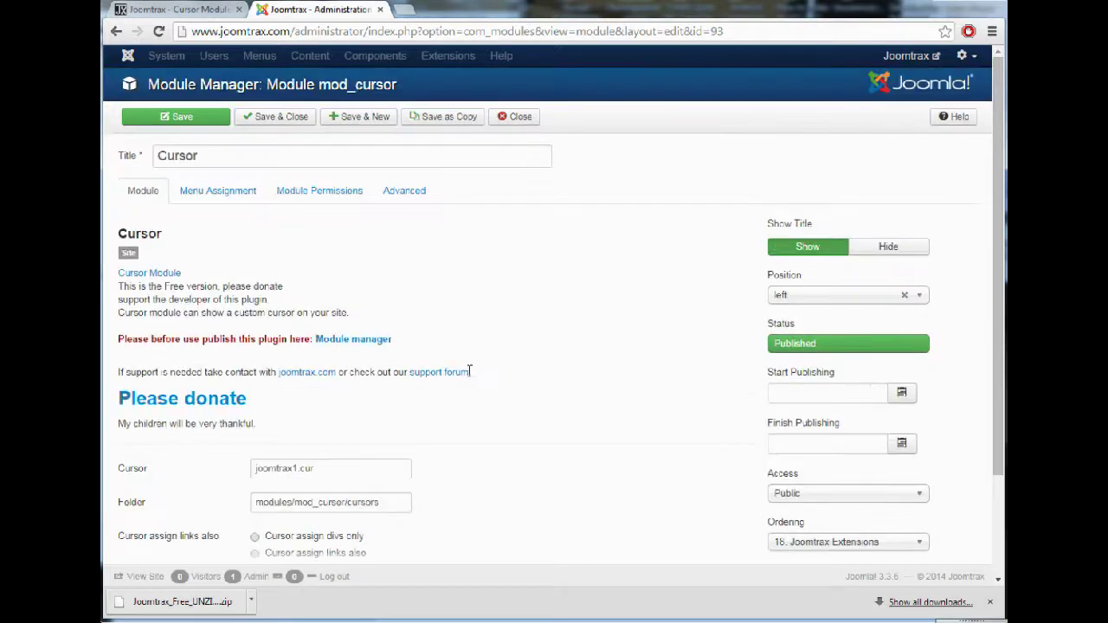
scroll(403, 352, "down", 3)
scroll(321, 269, "up", 3)
left_click(516, 121)
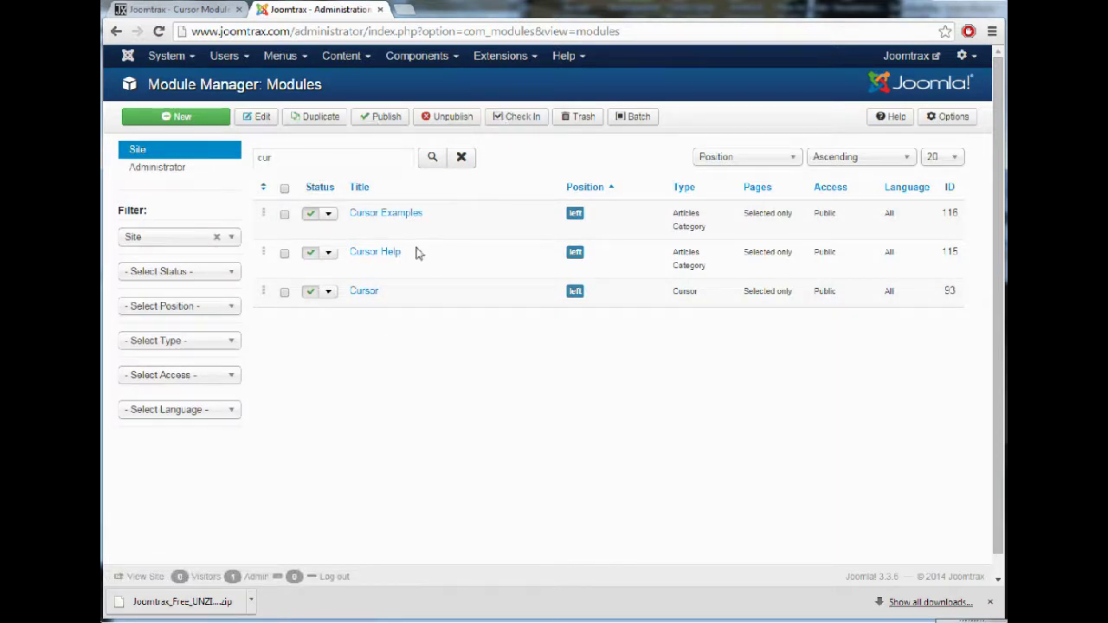
Open the rw-designer online cursor editor from the Joomtrax Cursor Module page.
left_click(200, 12)
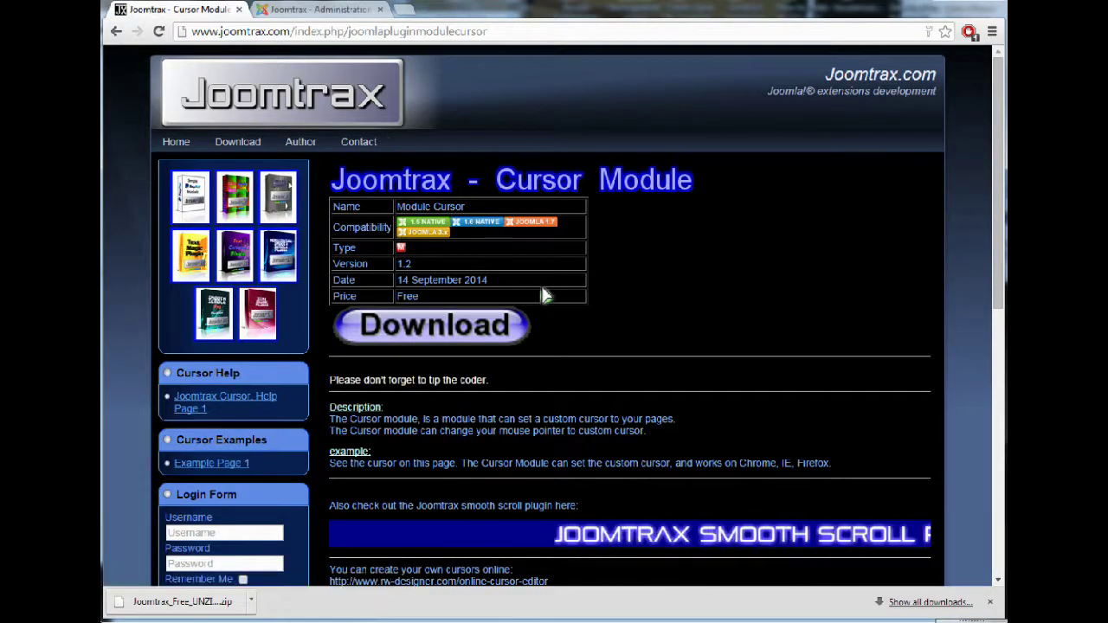
scroll(693, 279, "down", 3)
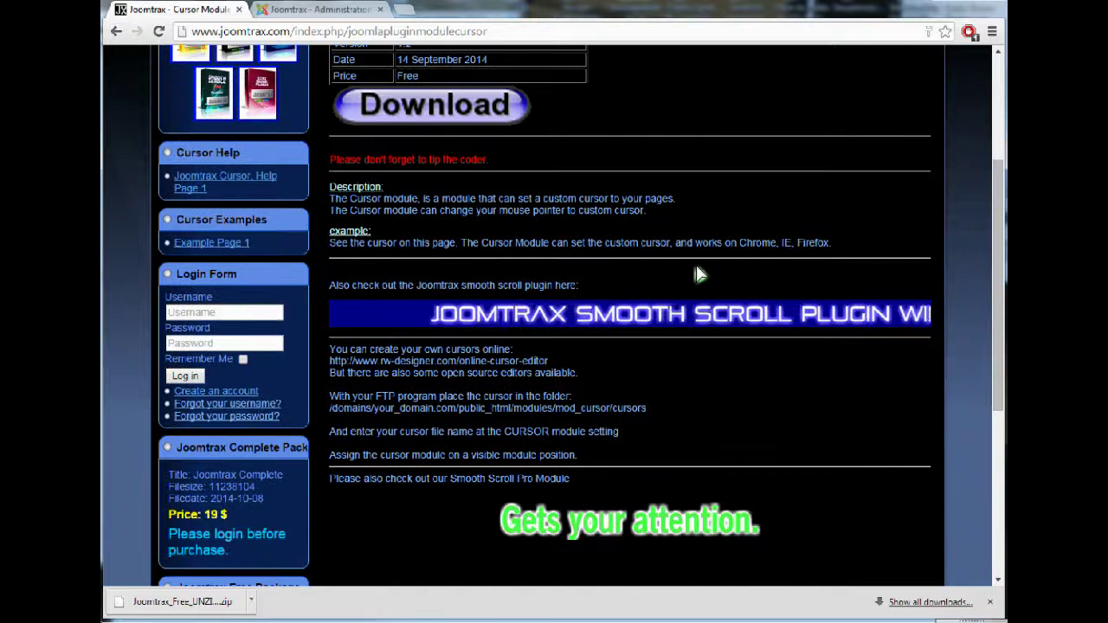
left_click(442, 367)
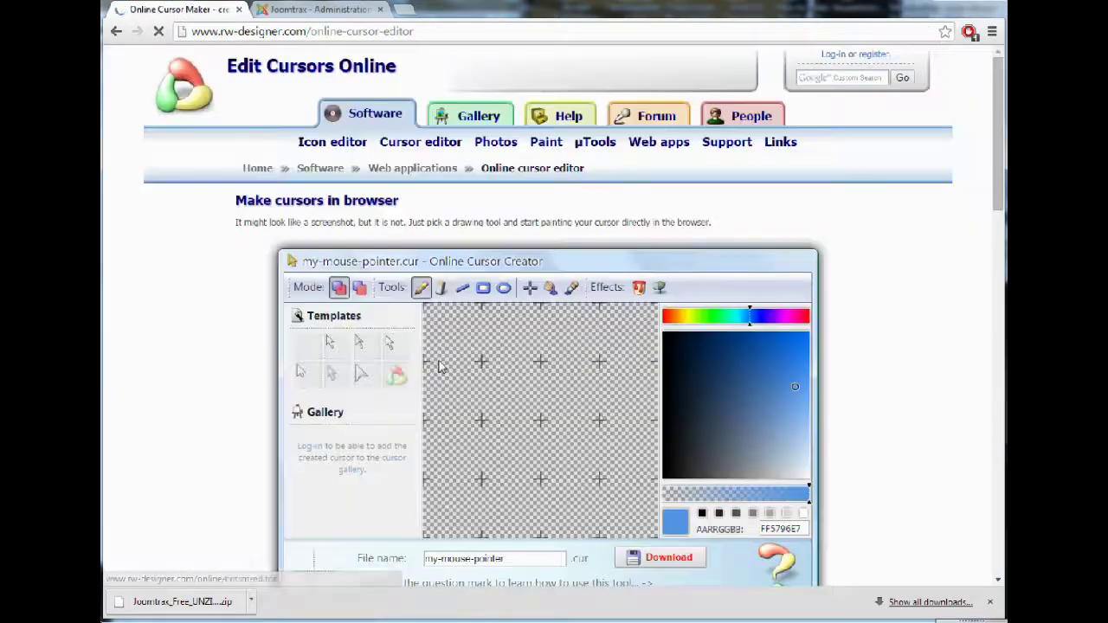
scroll(788, 325, "down", 2)
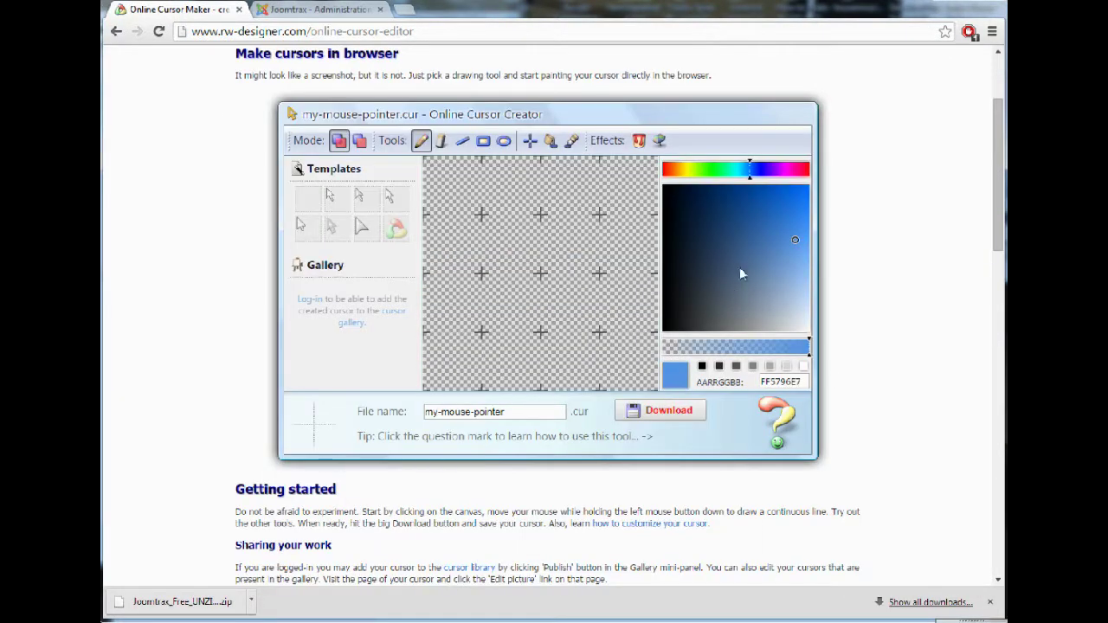
Draw a dark-blue arrow from diagonal, top and left lines, and download it as my-mouse-pointer.cur.
left_click(749, 191)
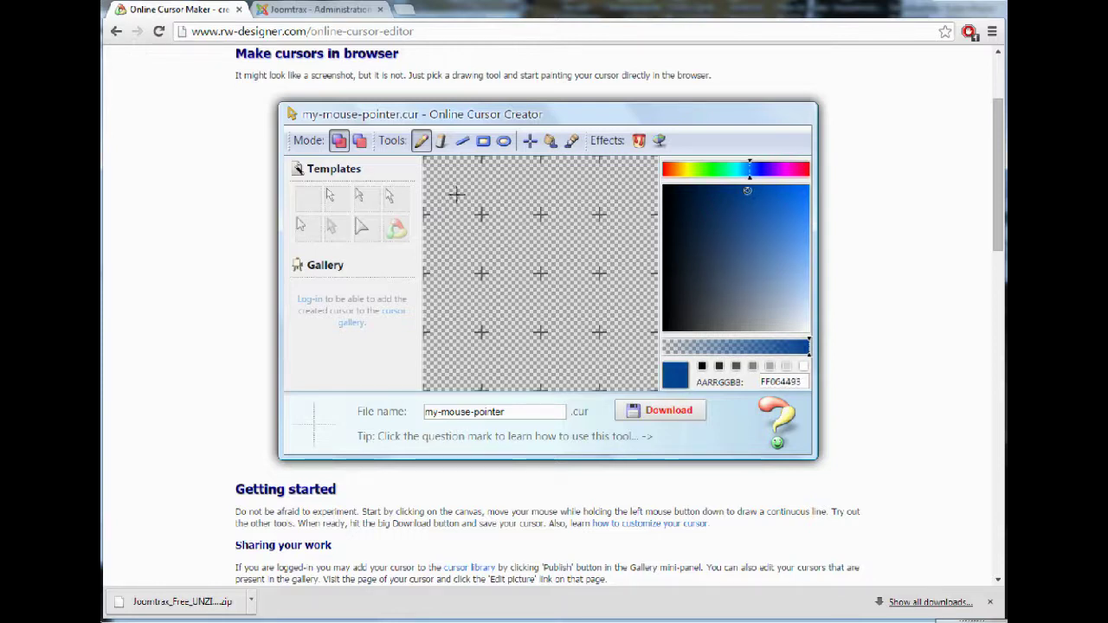
left_click(463, 140)
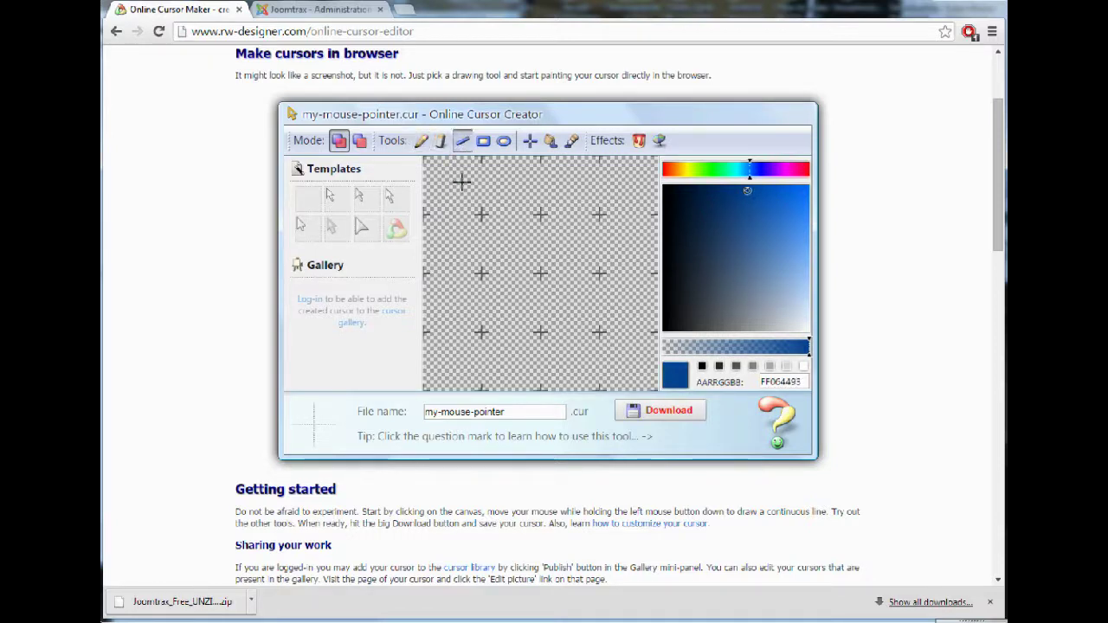
left_click_drag(448, 182, 655, 389)
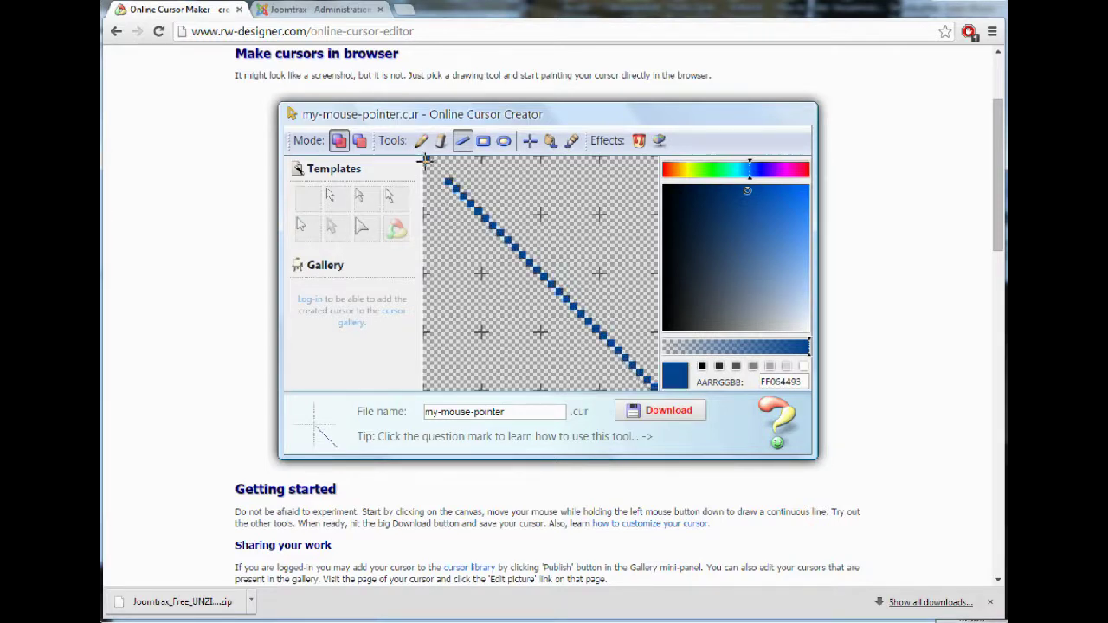
left_click_drag(425, 160, 425, 273)
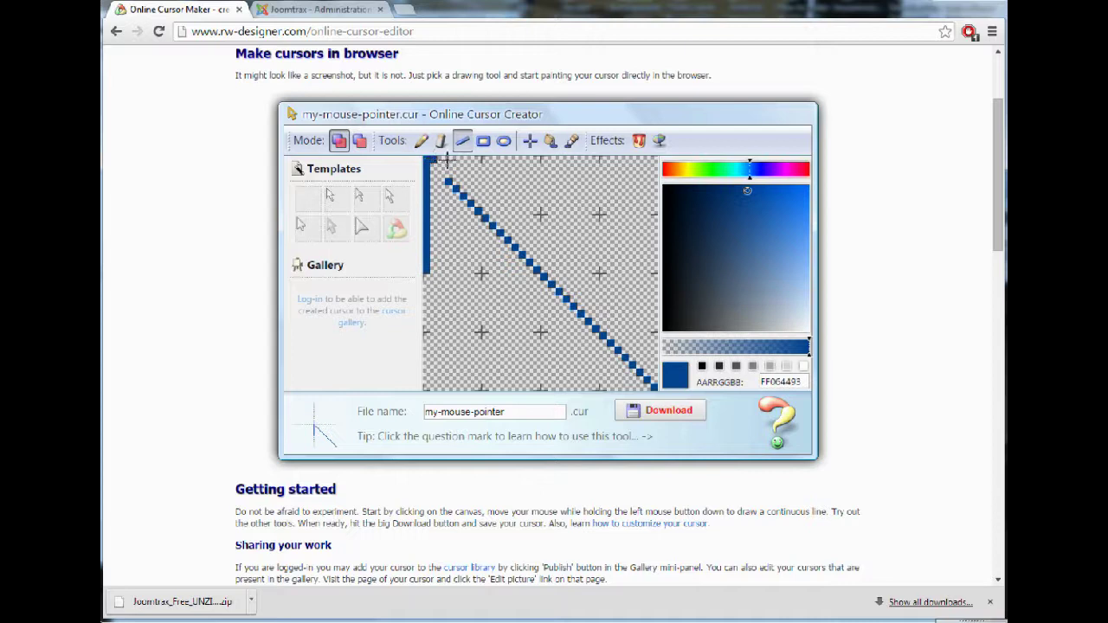
left_click_drag(447, 160, 541, 160)
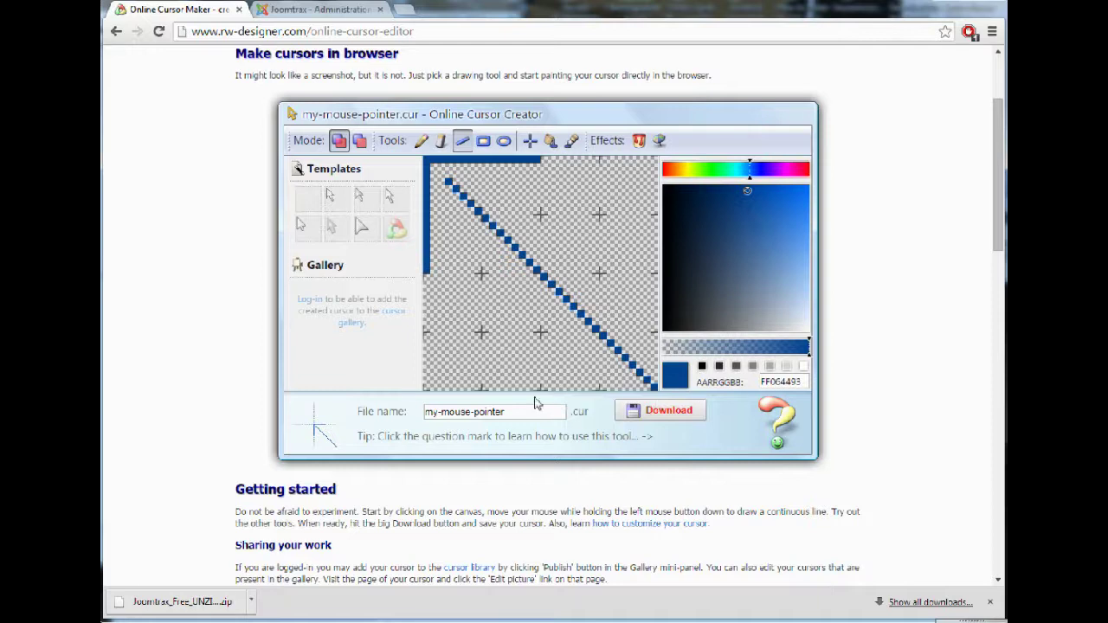
left_click(660, 414)
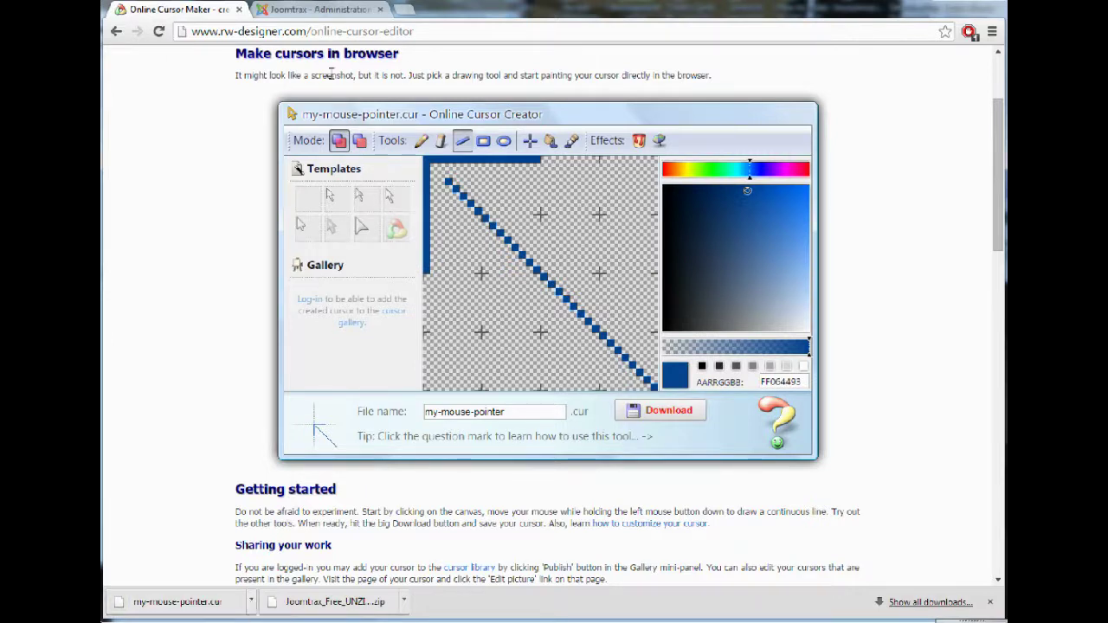
left_click(319, 9)
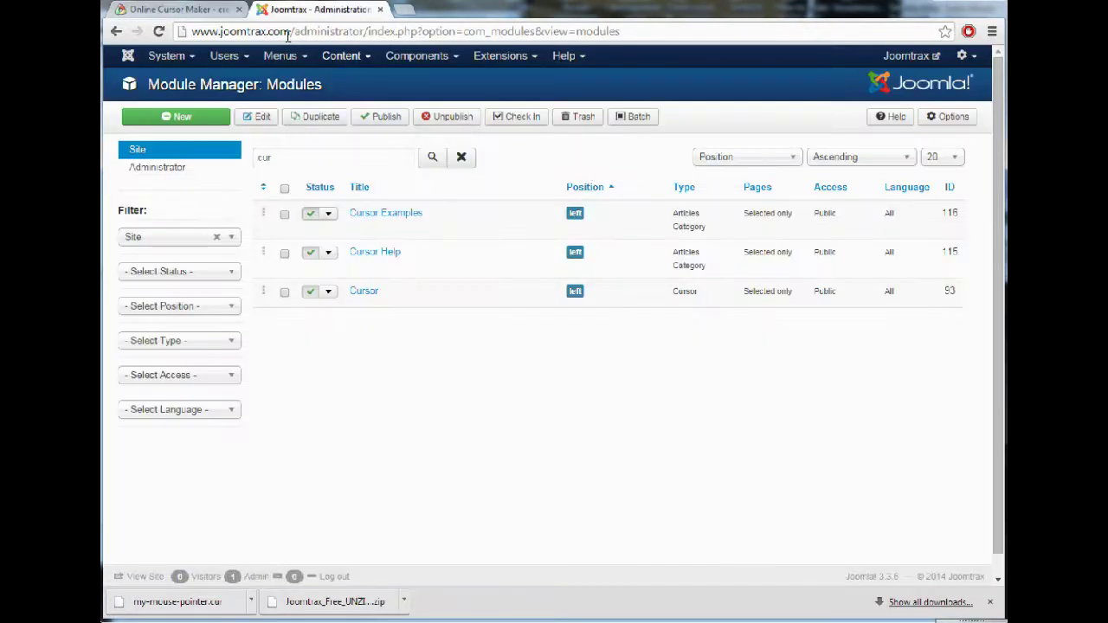
Return to the Joomtrax Cursor Module page with its mod_cursor/cursors FTP upload instructions.
left_click(195, 9)
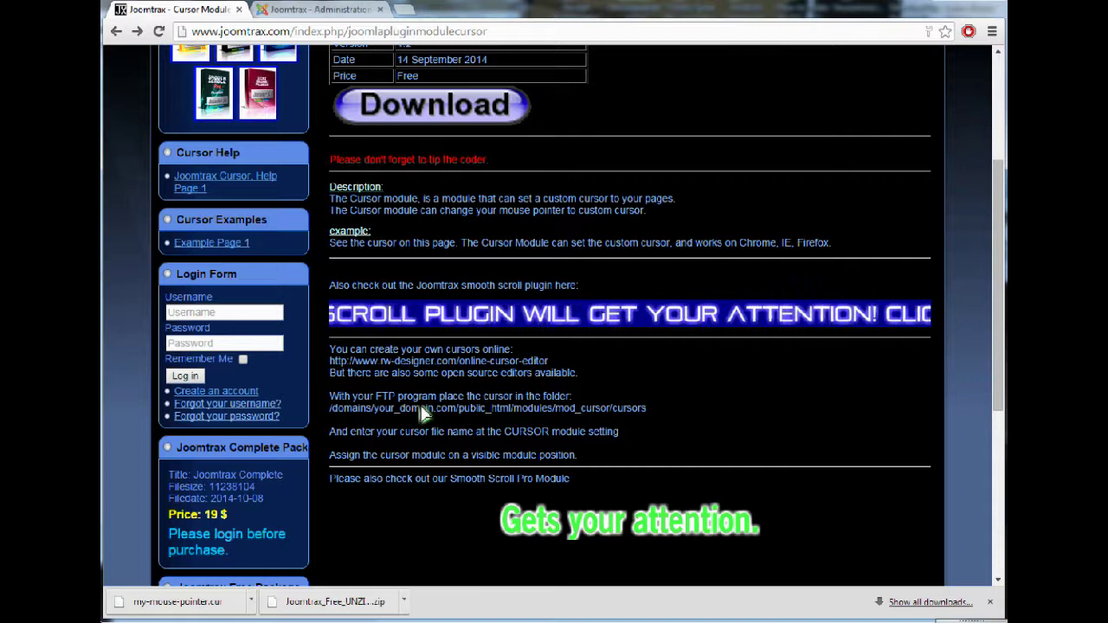
Rename the downloaded my-mouse-pointer.cur to test.cur in the Downloads folder.
left_click(251, 600)
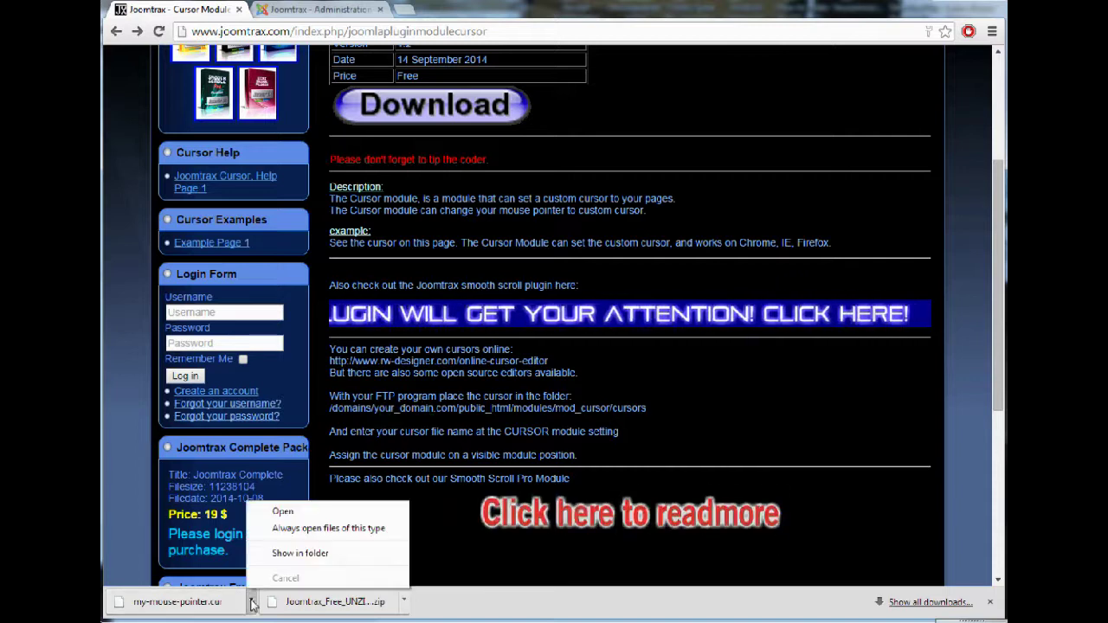
left_click(280, 559)
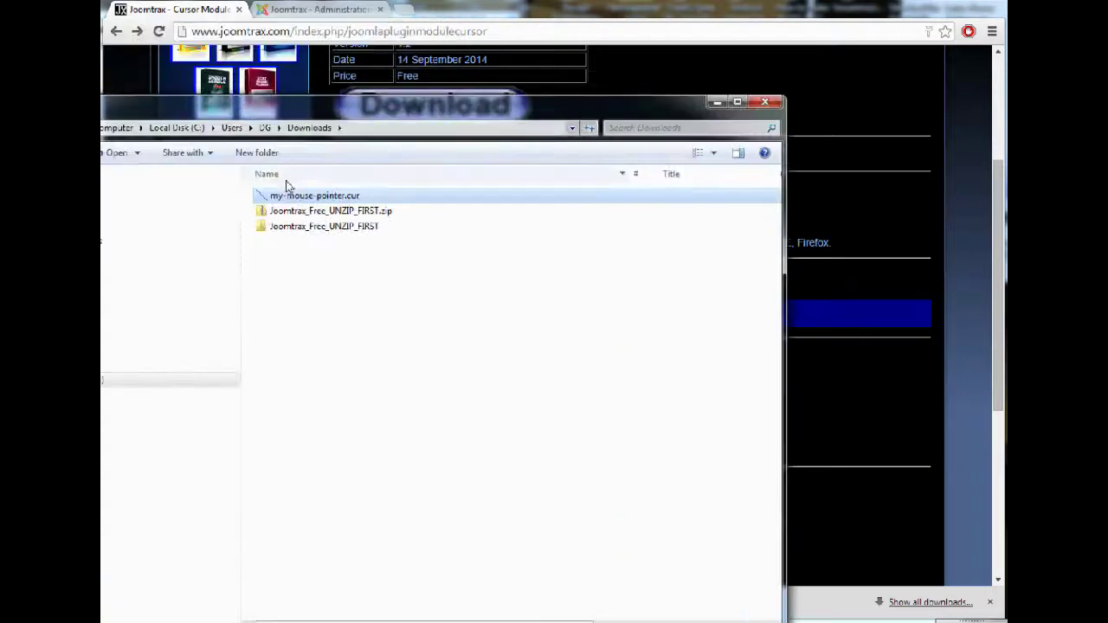
right_click(273, 200)
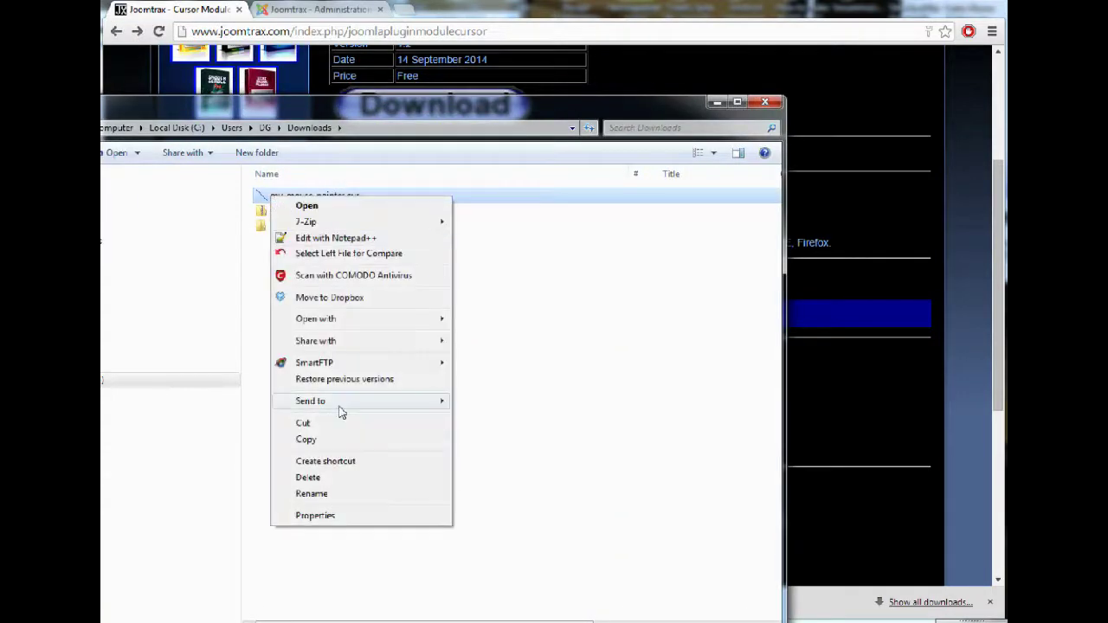
left_click(337, 496)
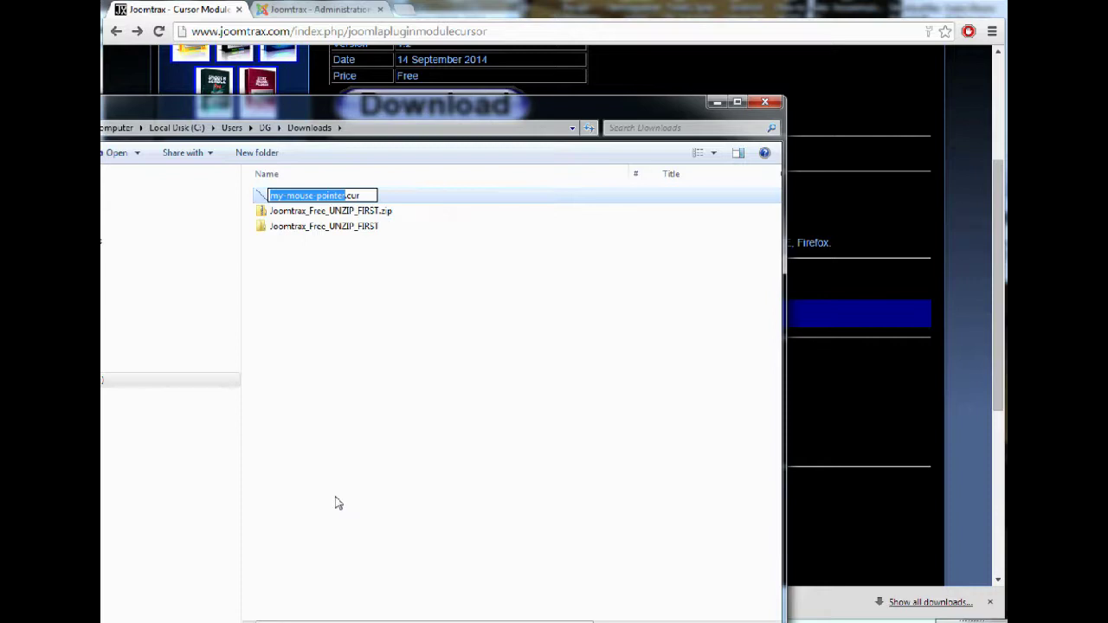
type("test")
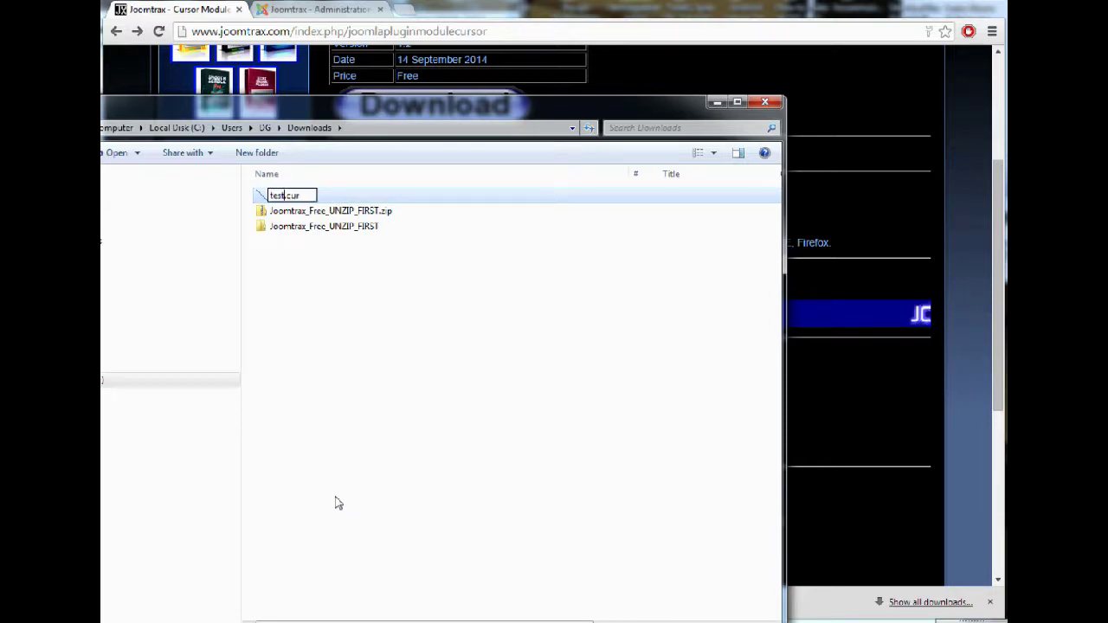
left_click(351, 360)
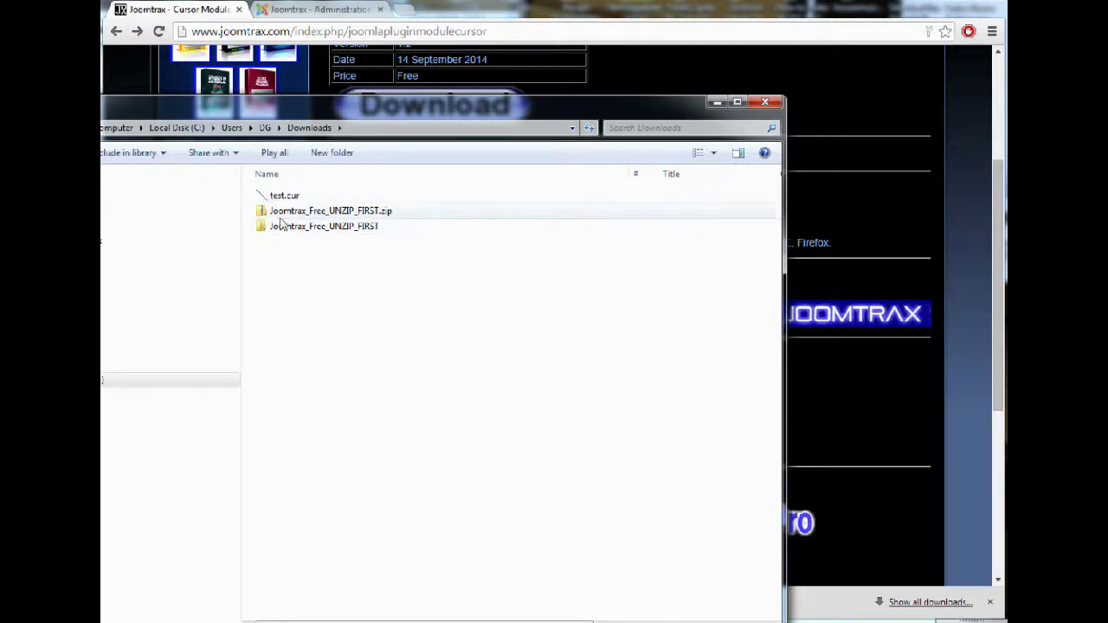
left_click(268, 198)
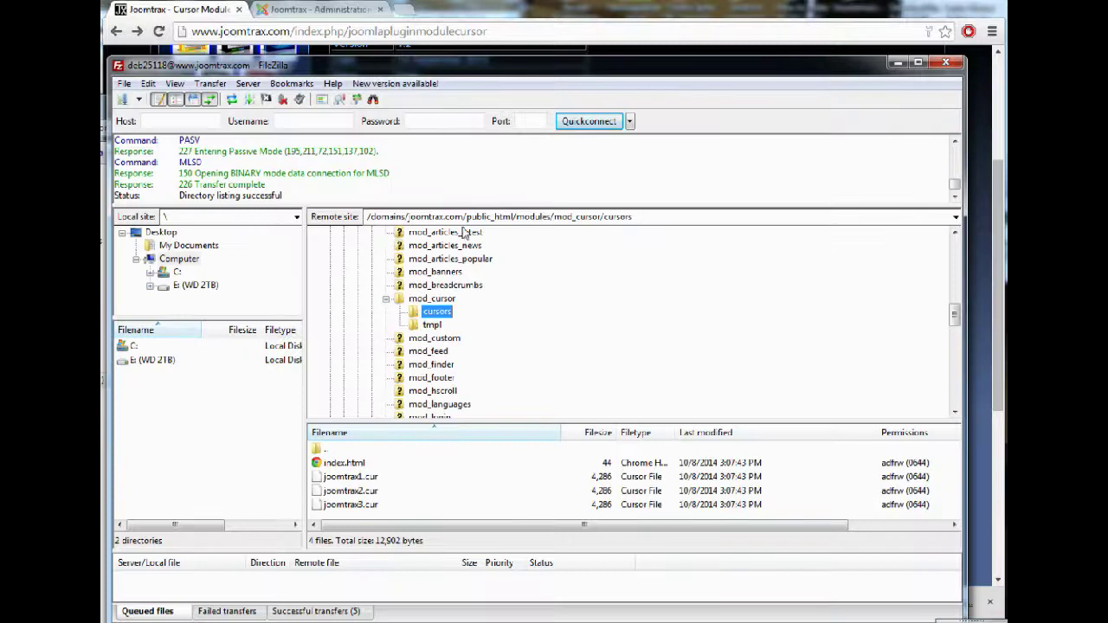
Upload test.cur from Downloads into the remote mod_cursor/cursors folder in FileZilla.
left_click_drag(334, 70, 585, 75)
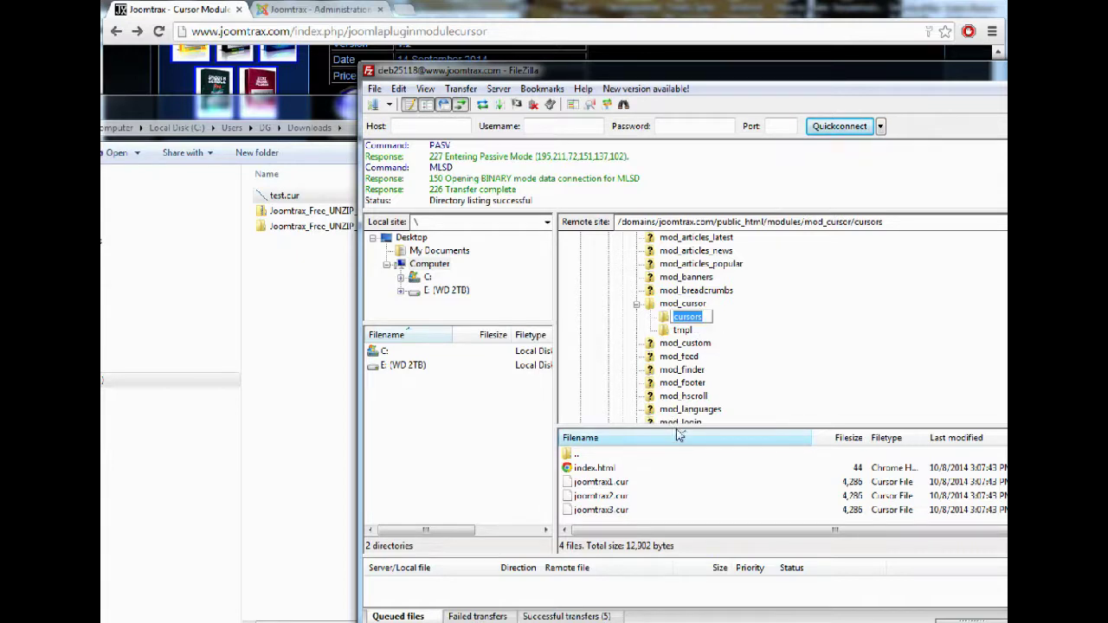
left_click_drag(682, 429, 684, 375)
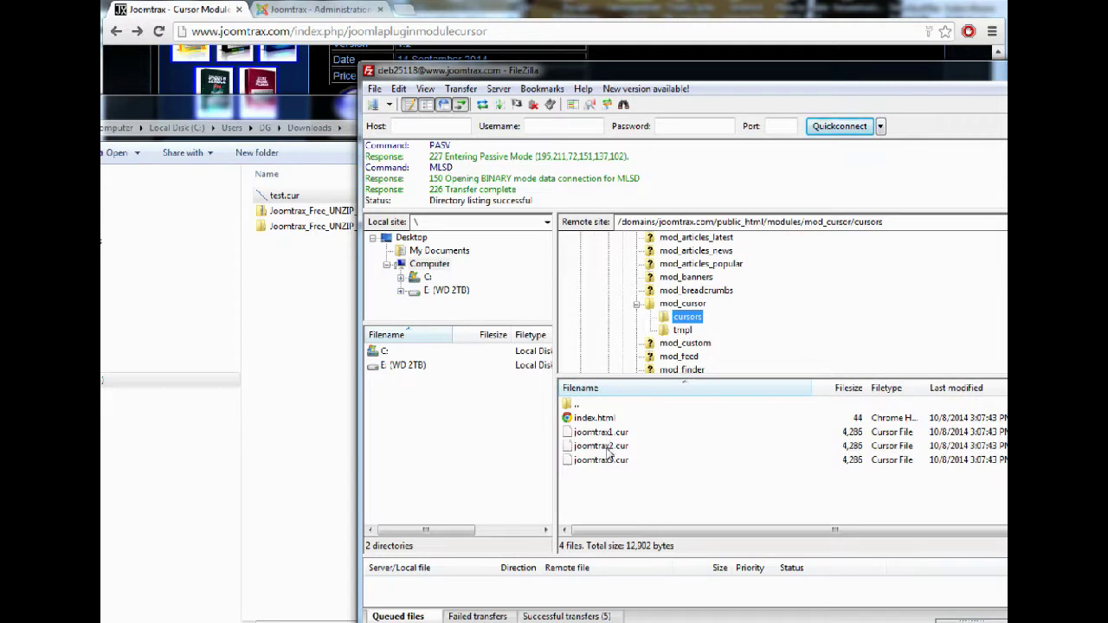
mouse_move(284, 196)
left_mouse_down()
mouse_move(328, 214)
mouse_move(617, 485)
left_mouse_up()
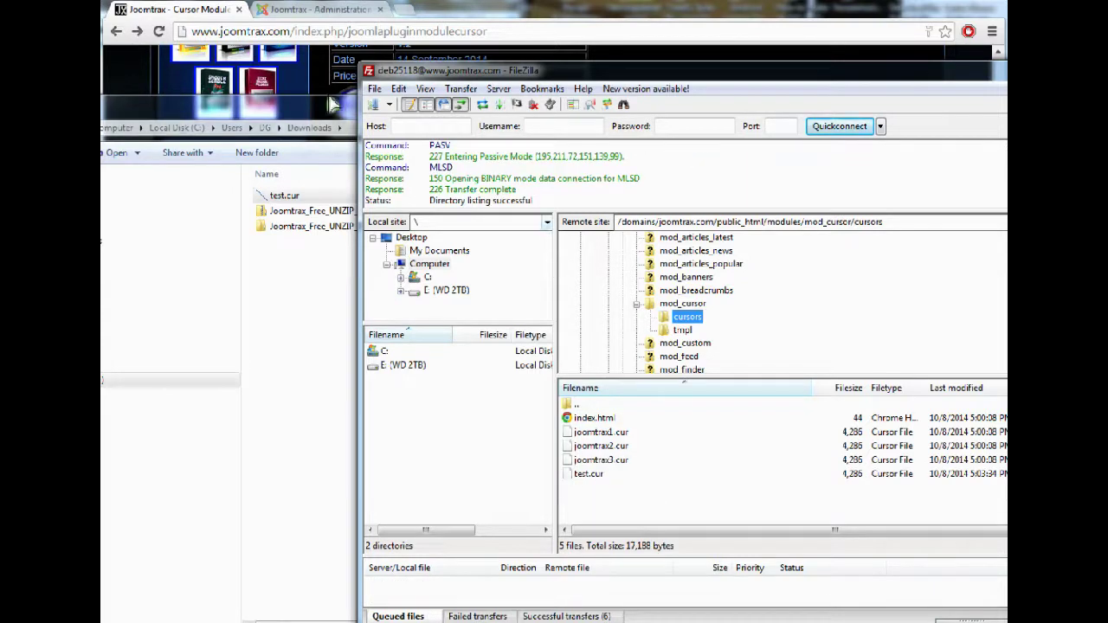
Start a new module in Joomla's Module Manager using the Cursor module type.
left_click(322, 10)
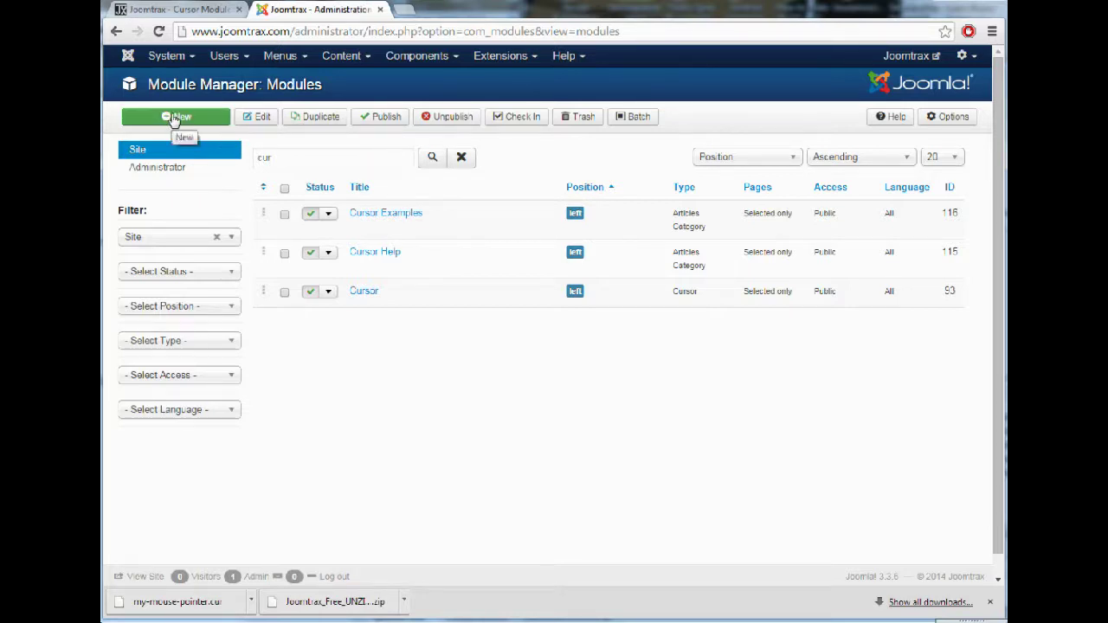
left_click(164, 119)
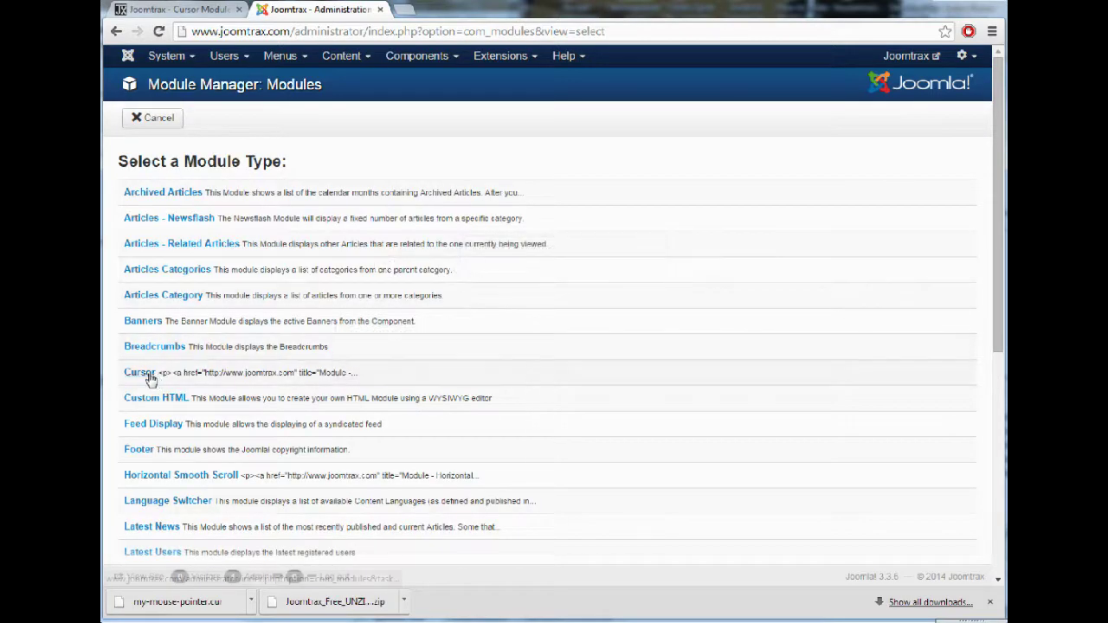
left_click(139, 372)
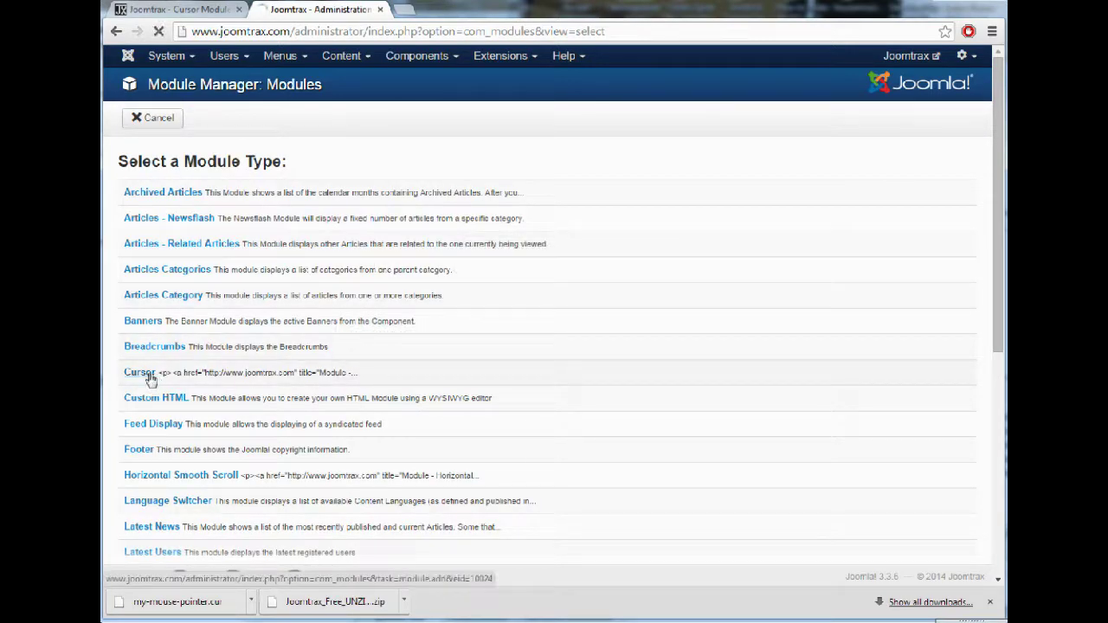
Change the module's Cursor file to test.cur.
scroll(529, 272, "down", 2)
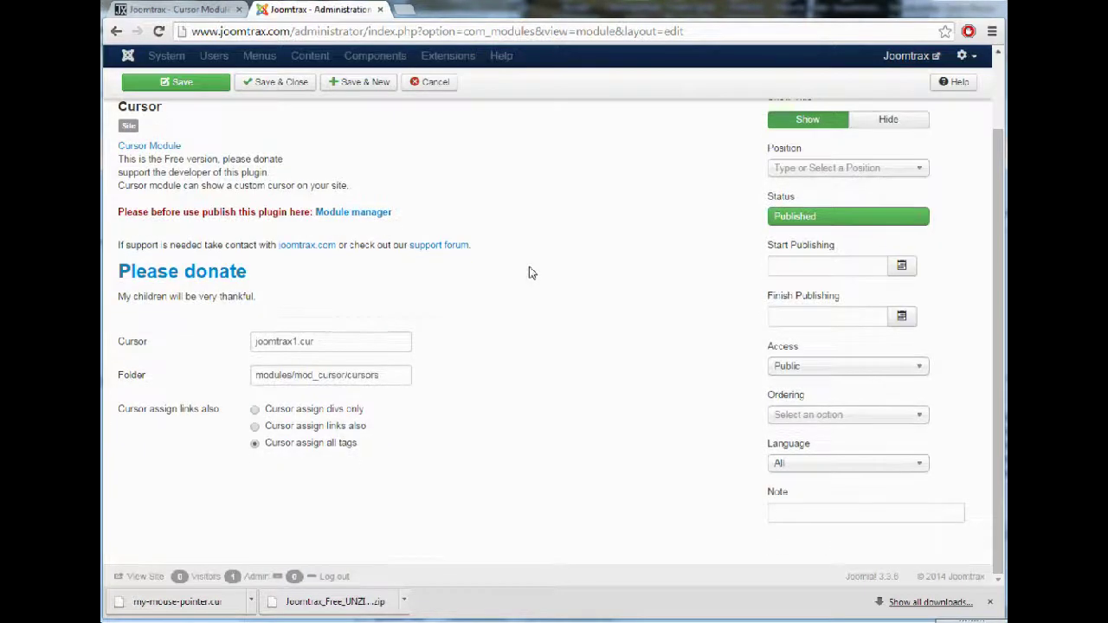
left_click_drag(298, 341, 252, 342)
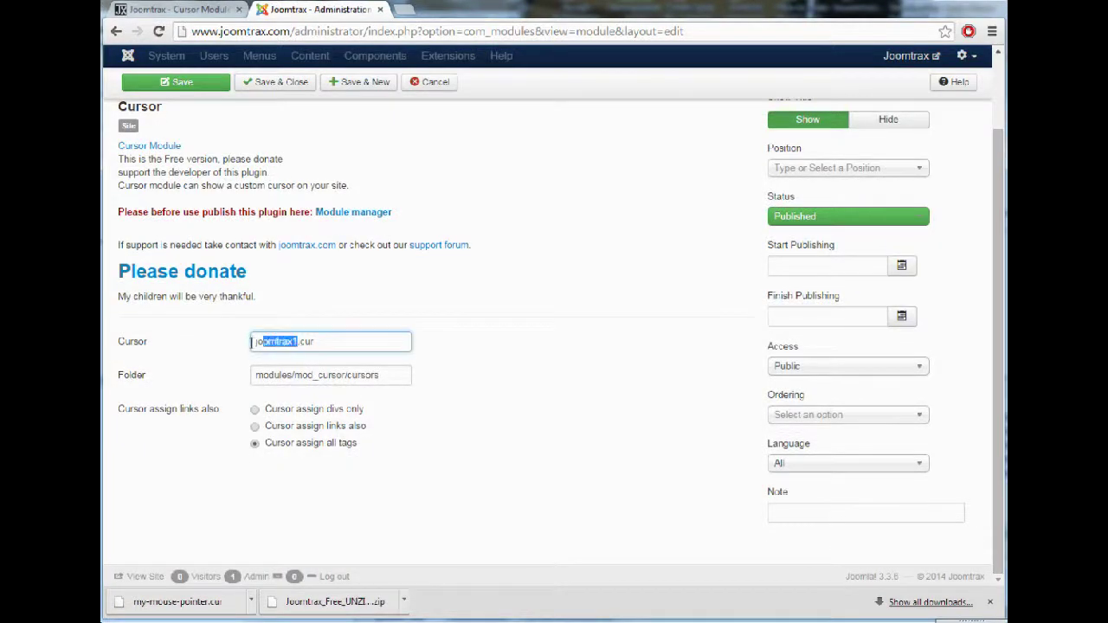
type("test")
left_click(379, 292)
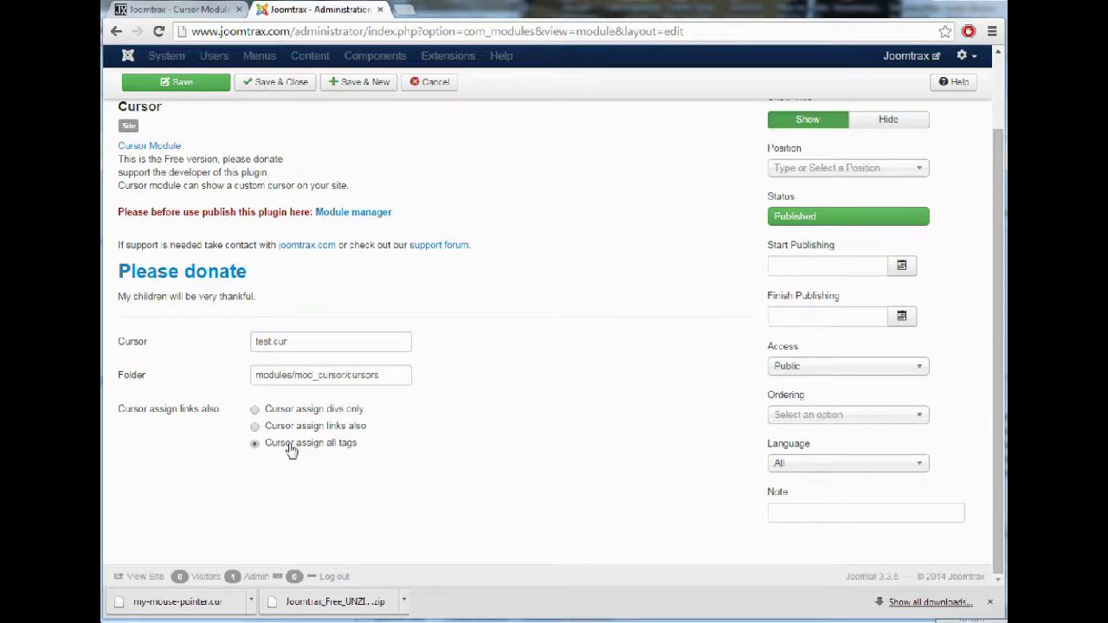
scroll(459, 394, "up", 3)
Set the module position to Left [left].
left_click(821, 297)
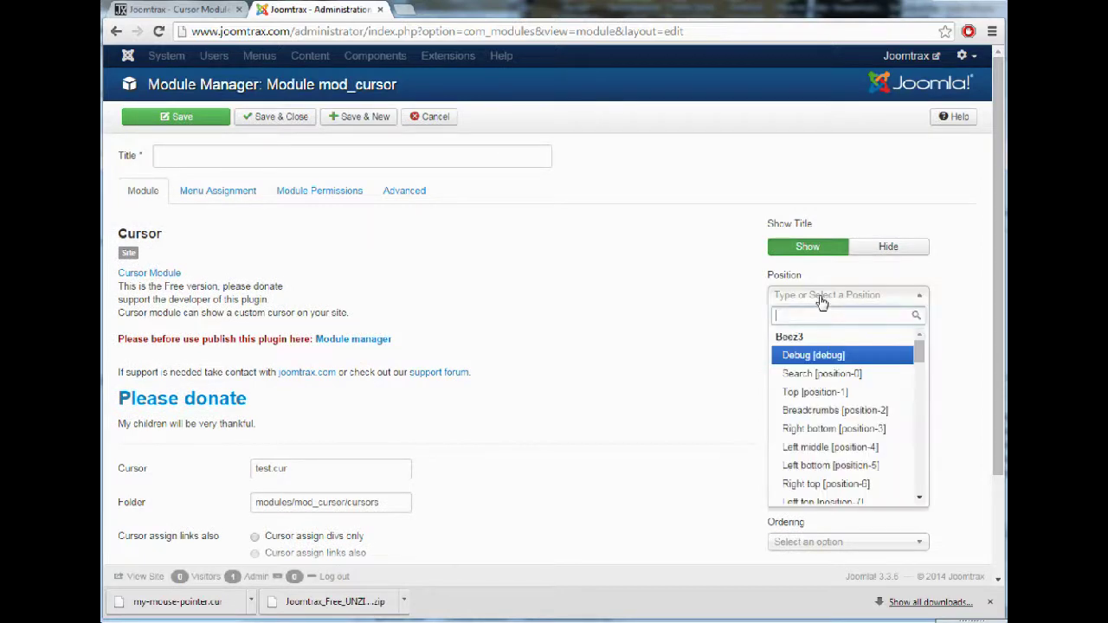
scroll(840, 407, "down", 3)
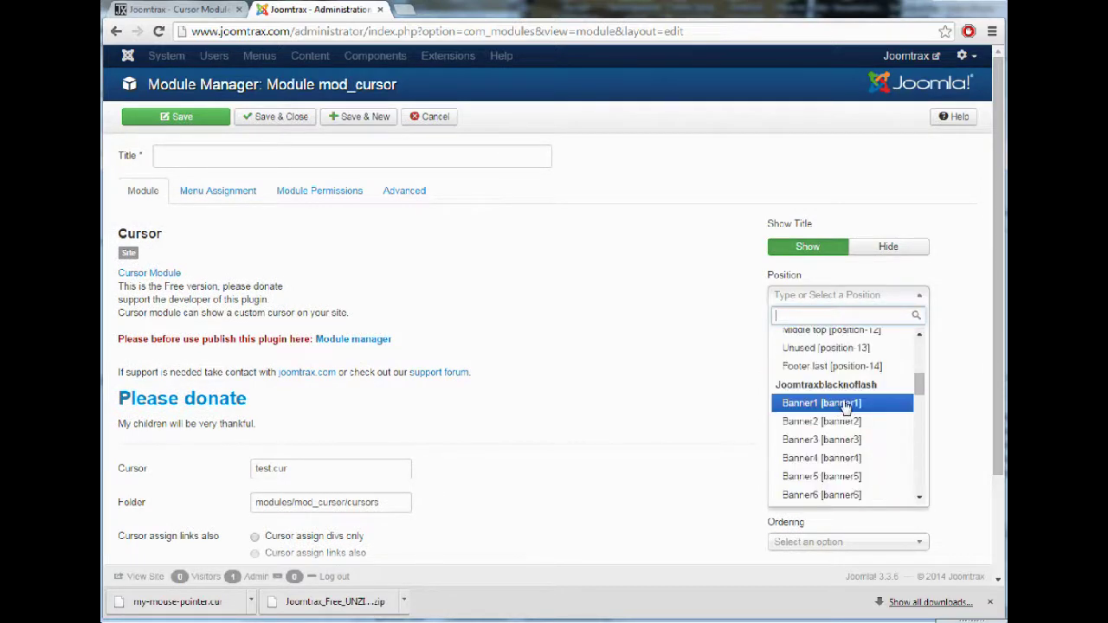
scroll(846, 407, "down", 2)
scroll(846, 407, "down", 2)
scroll(846, 407, "down", 2)
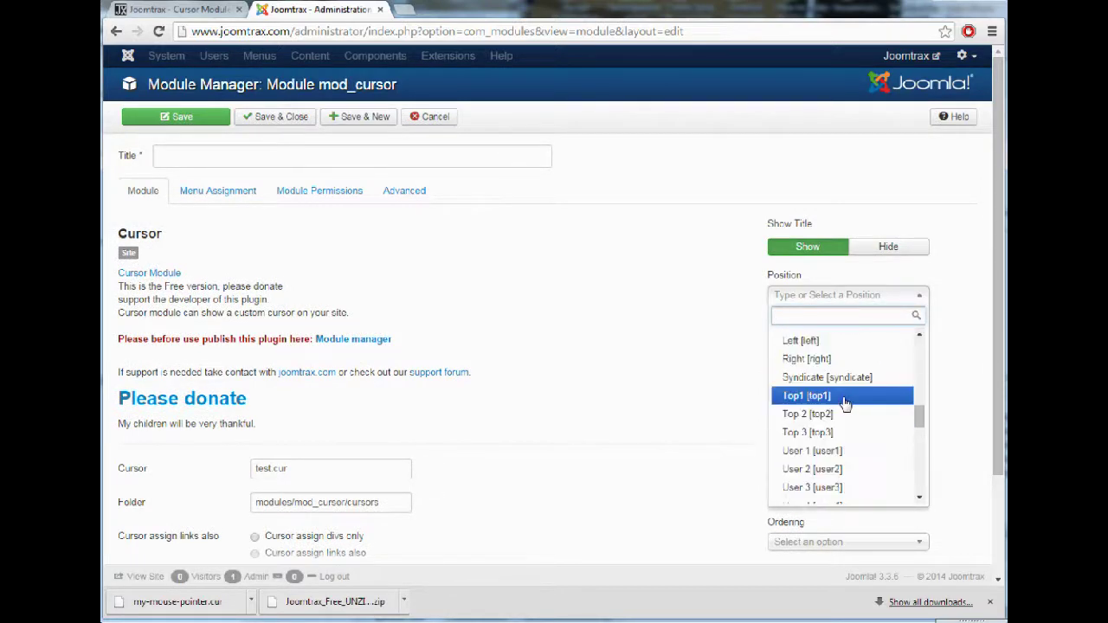
left_click(830, 343)
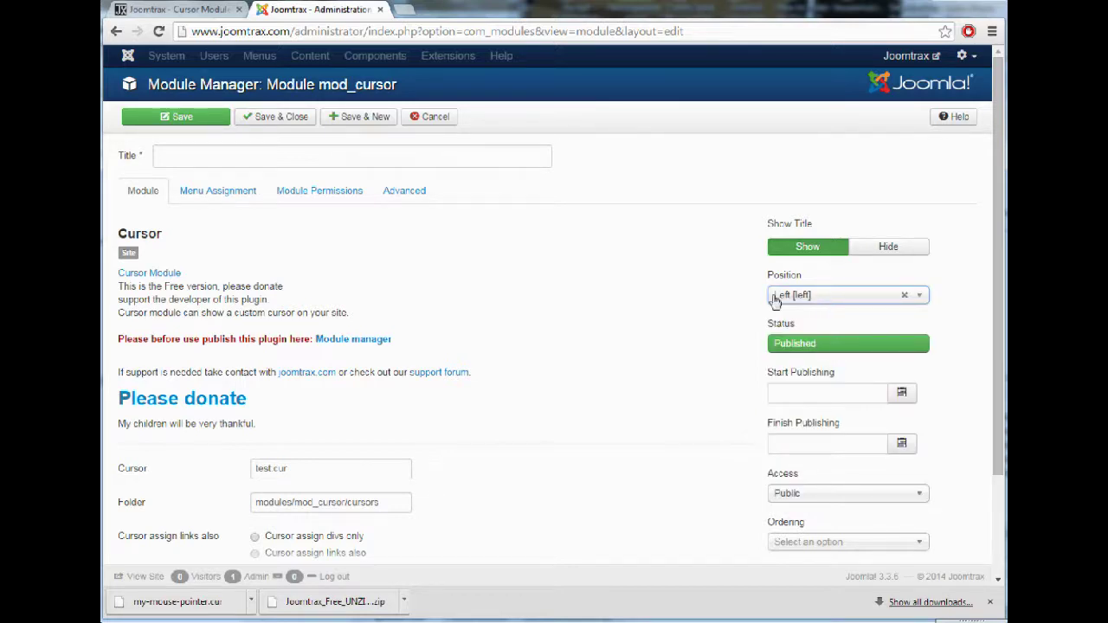
Title the module 'Cursor Example 1'.
left_click(211, 154)
type("c")
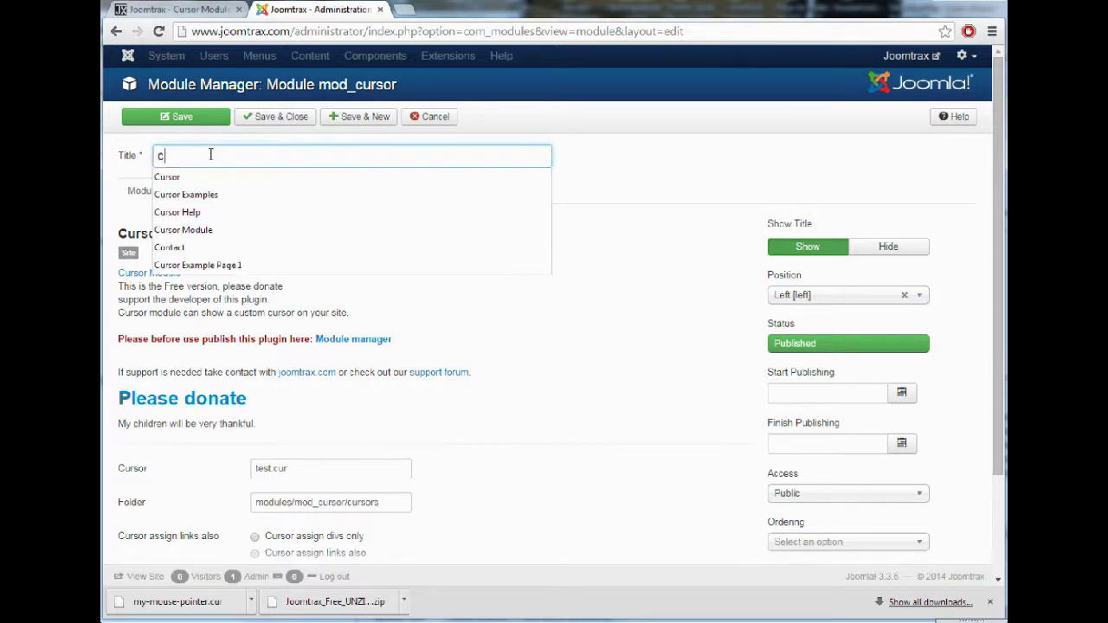
type("u")
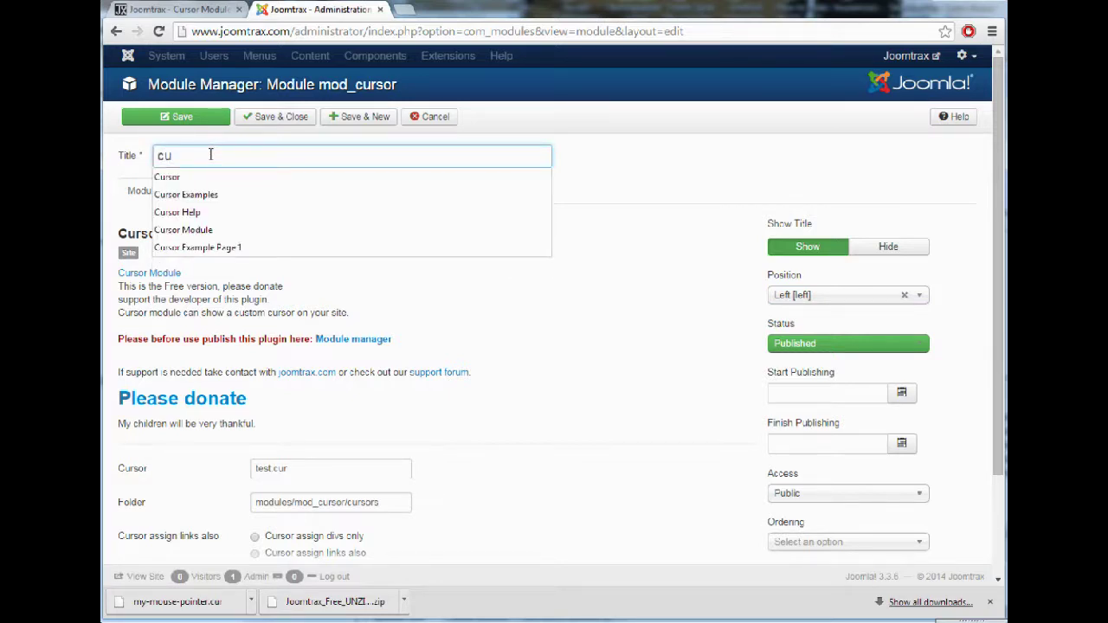
key("Down")
key("Down")
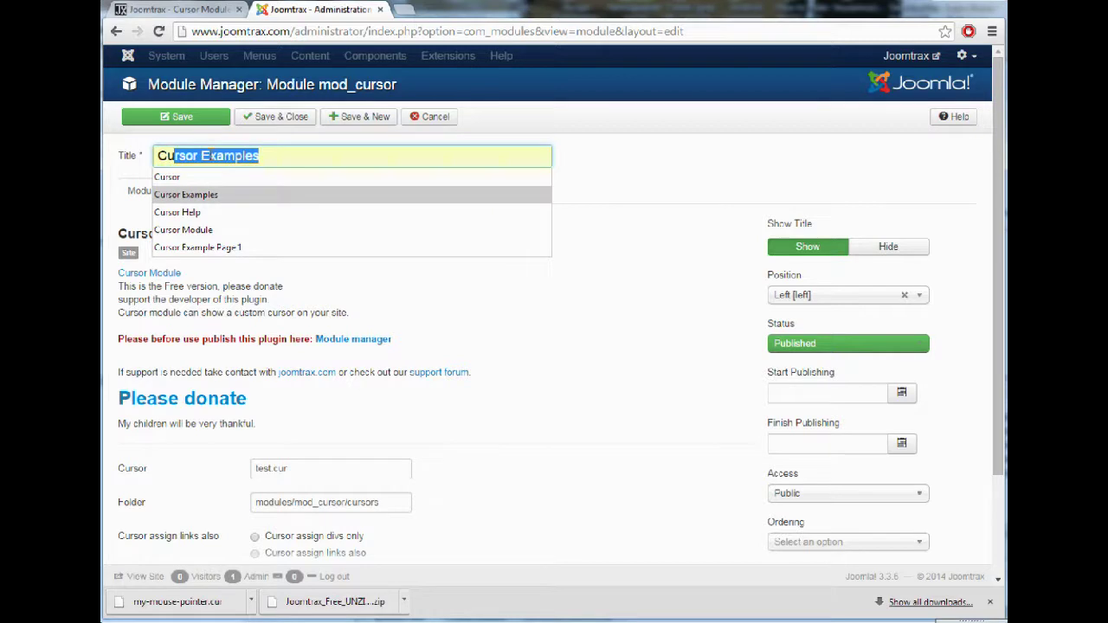
key("Return")
key("BackSpace")
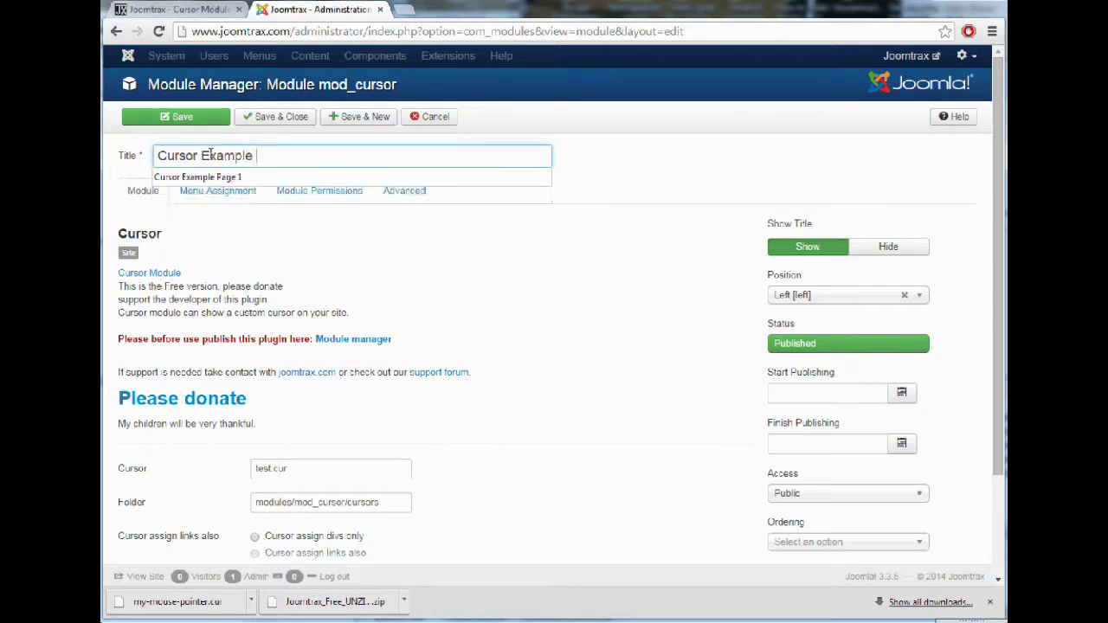
type("1")
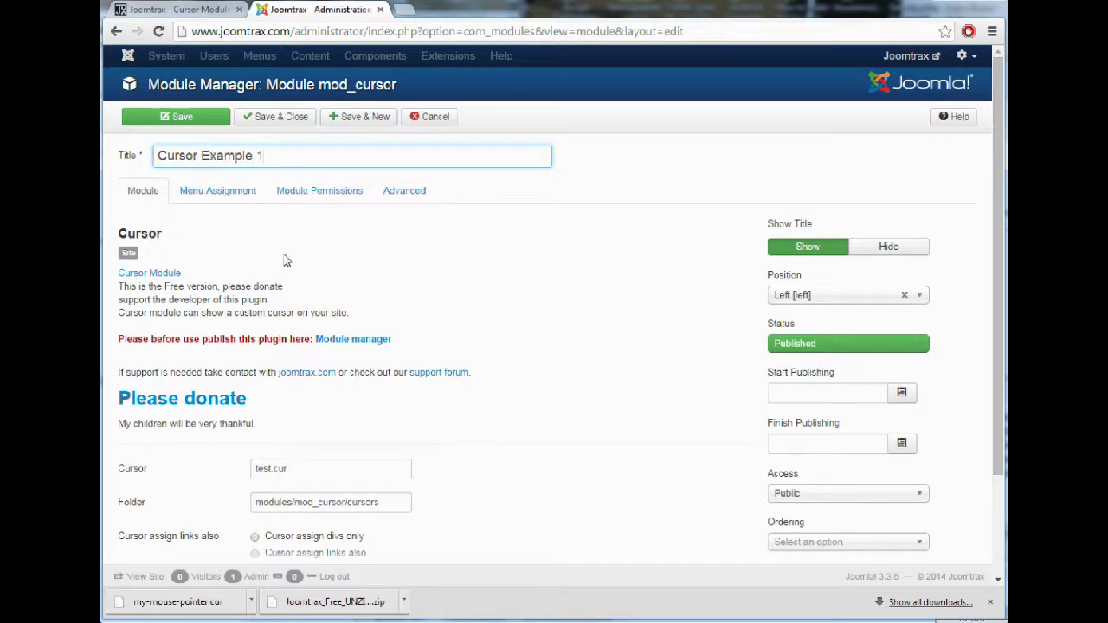
Assign Cursor Example 1 only to Cursor Example Page 1 and save the module.
left_click(210, 198)
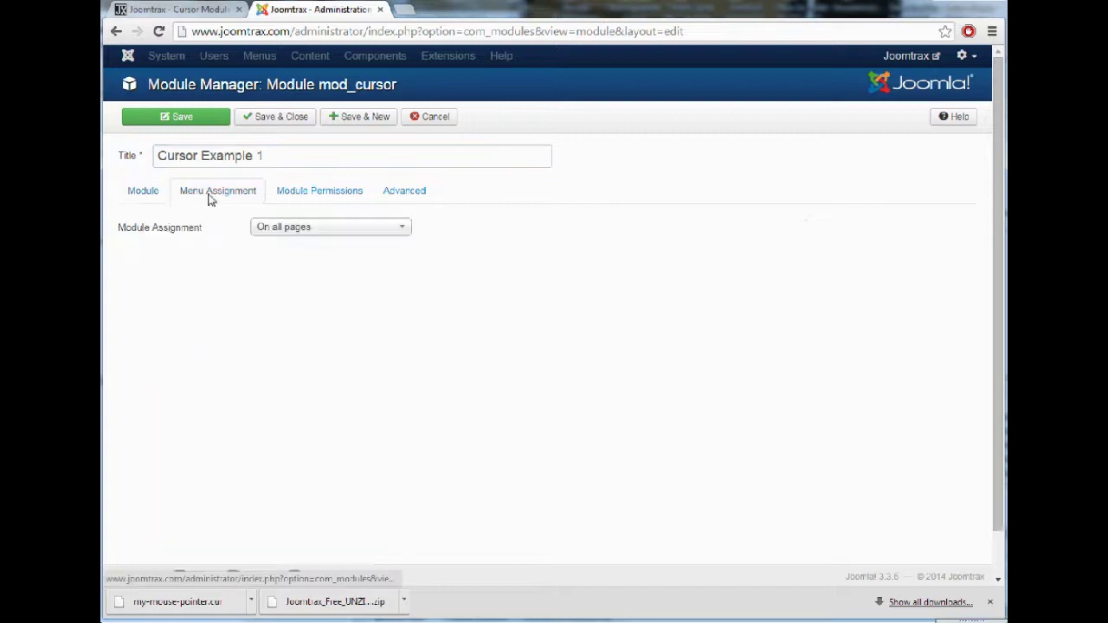
left_click(267, 226)
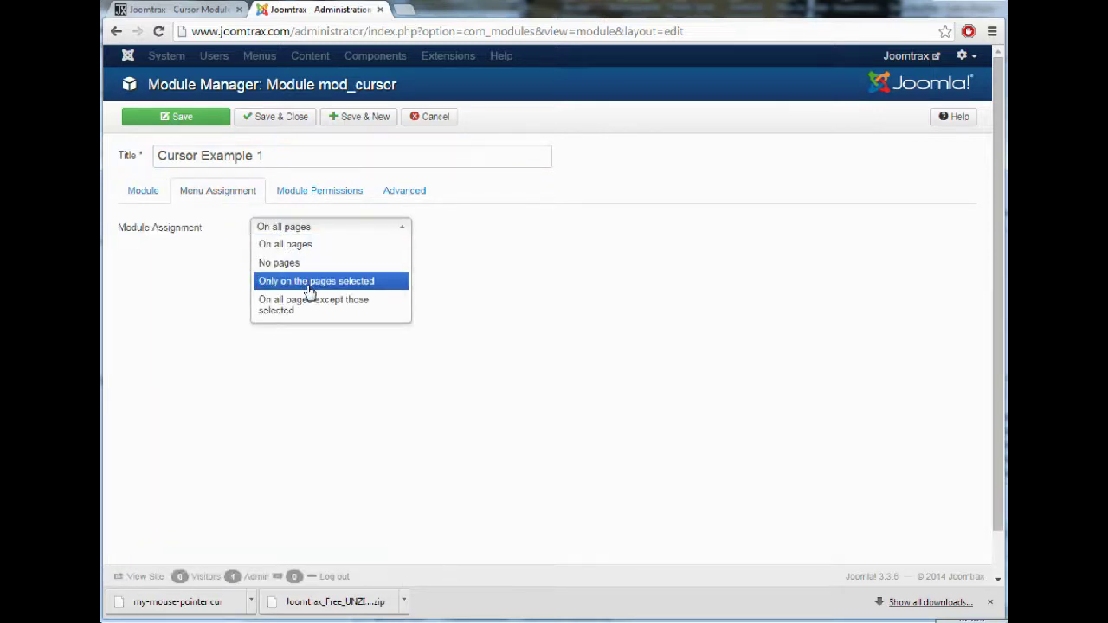
left_click(309, 288)
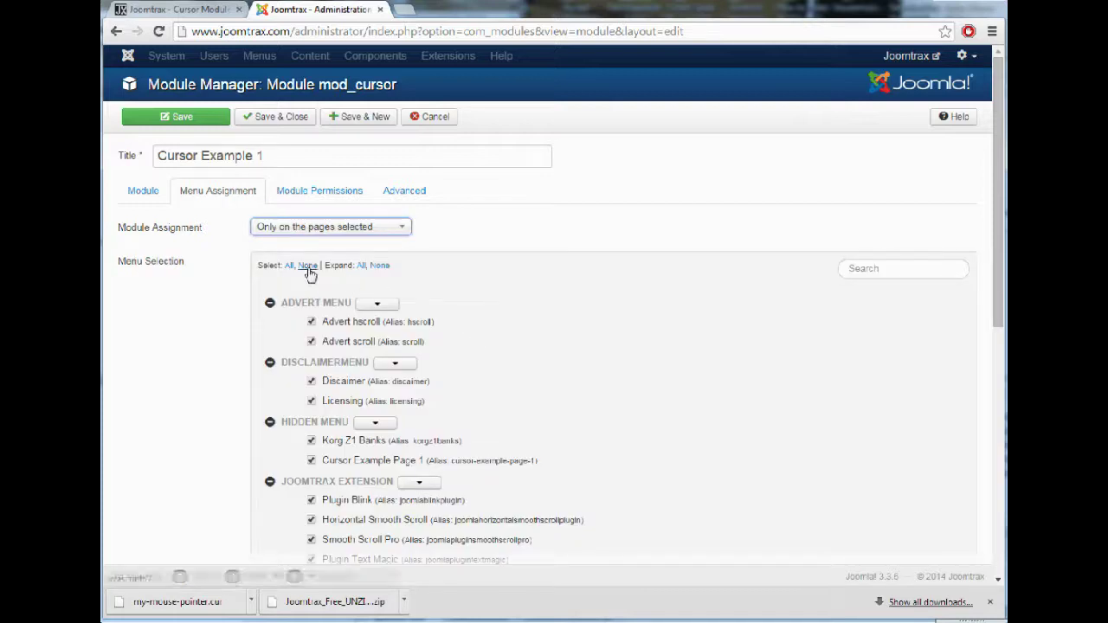
left_click(307, 266)
scroll(335, 346, "down", 3)
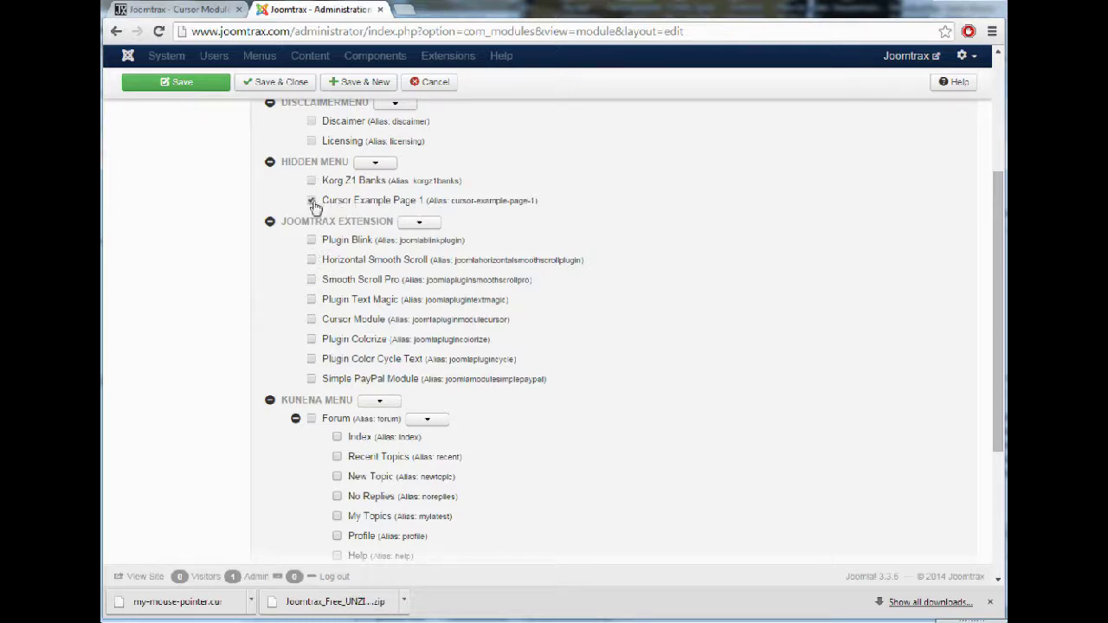
scroll(442, 177, "up", 3)
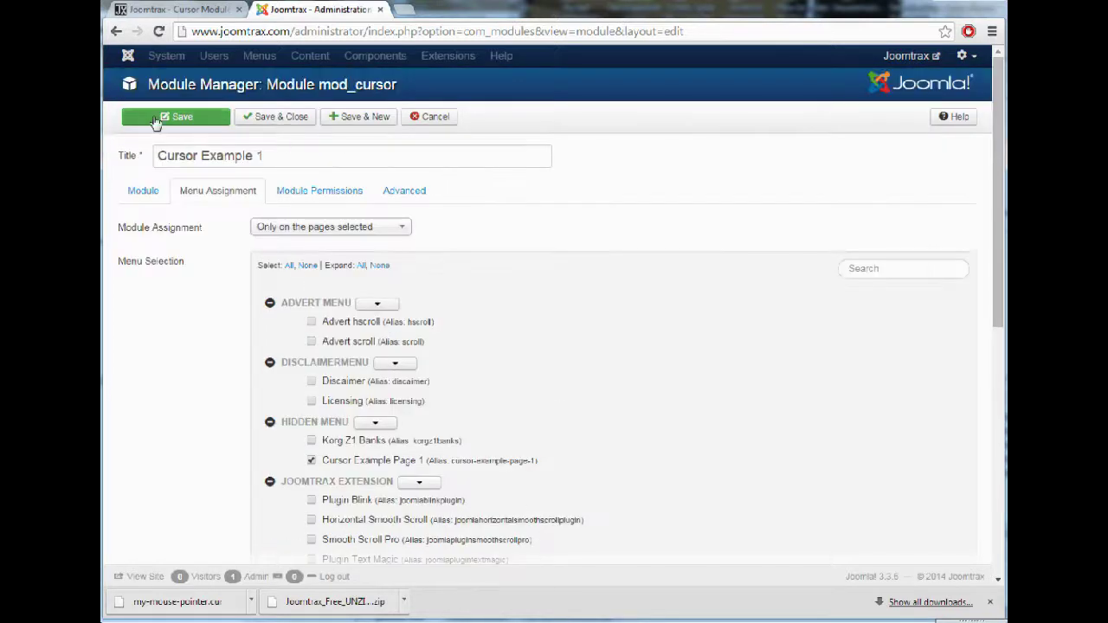
left_click(159, 120)
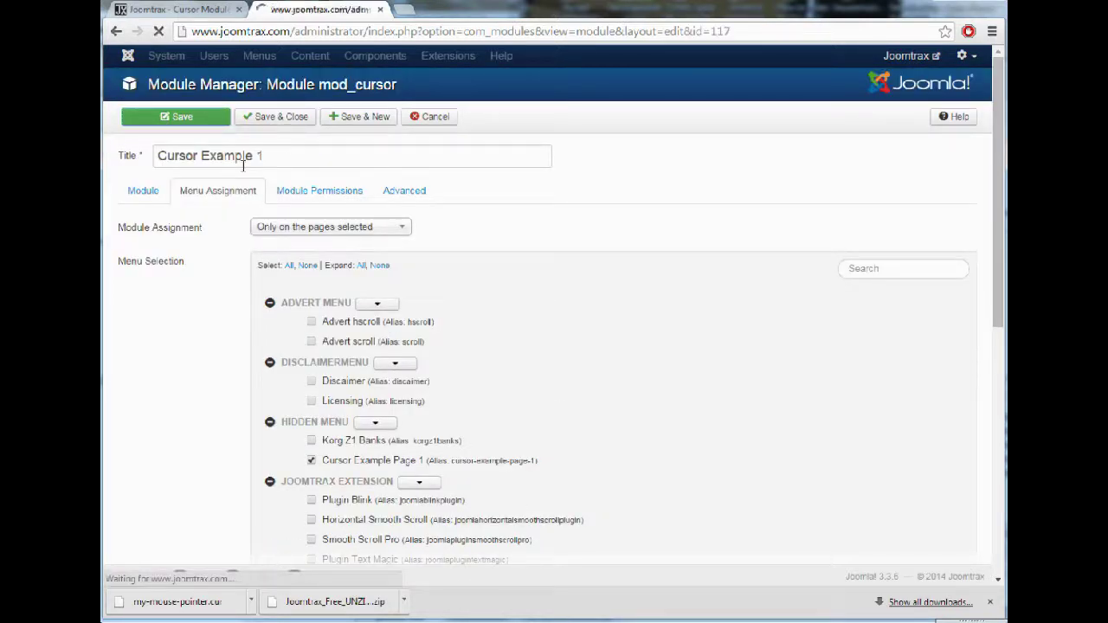
Open Cursor Example Page 1 on the public Joomtrax site.
left_click(190, 10)
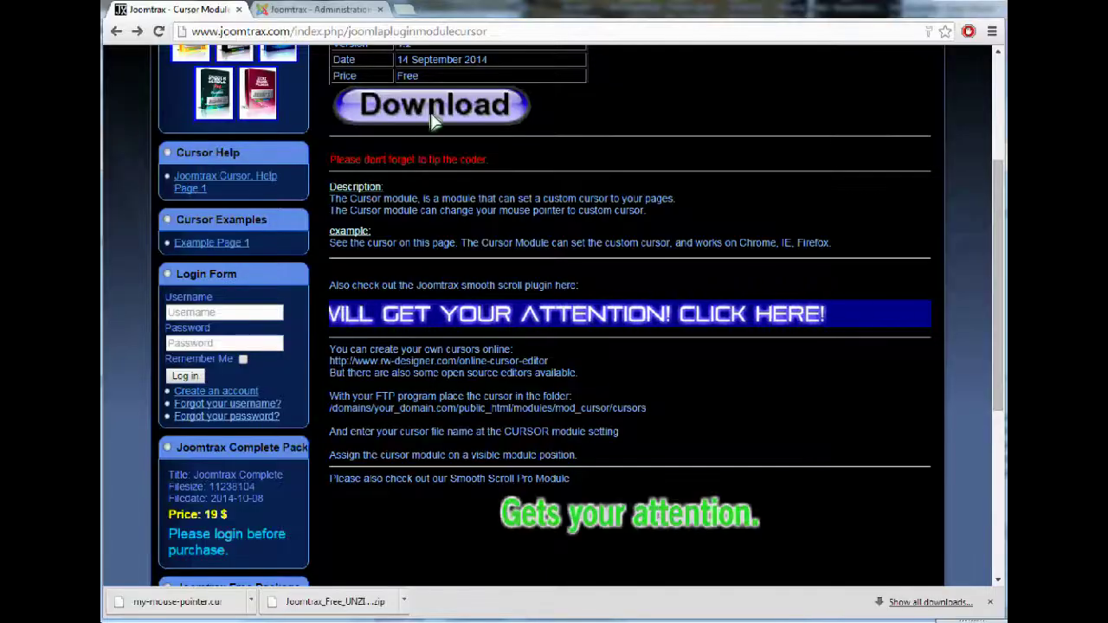
left_click(201, 244)
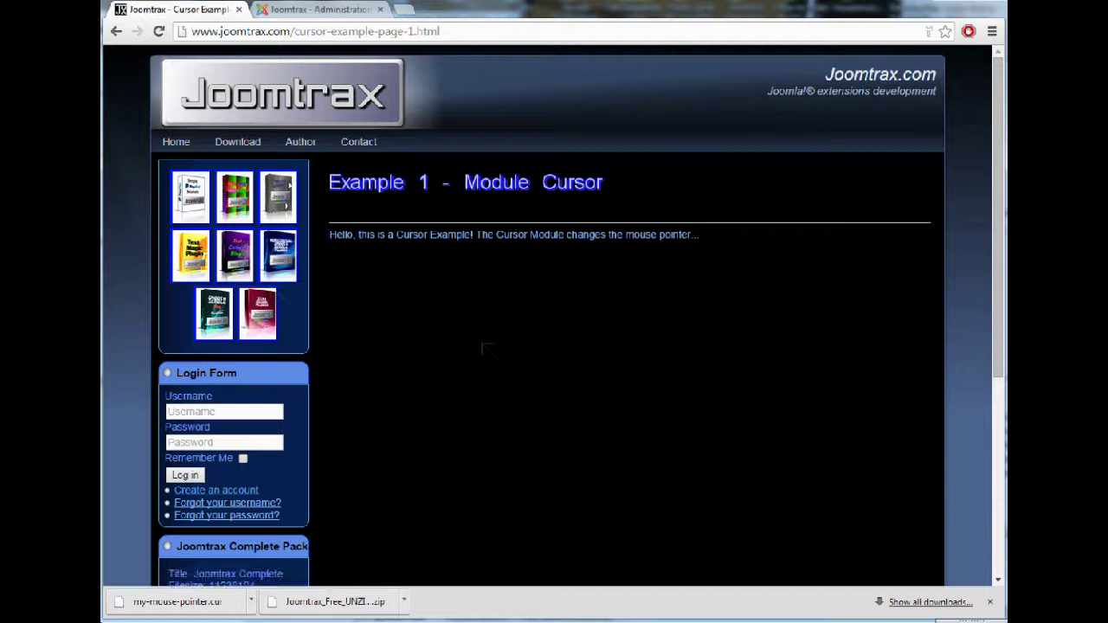
Return to the Joomtrax Administration tab showing the saved Cursor Example 1 module.
left_click(317, 15)
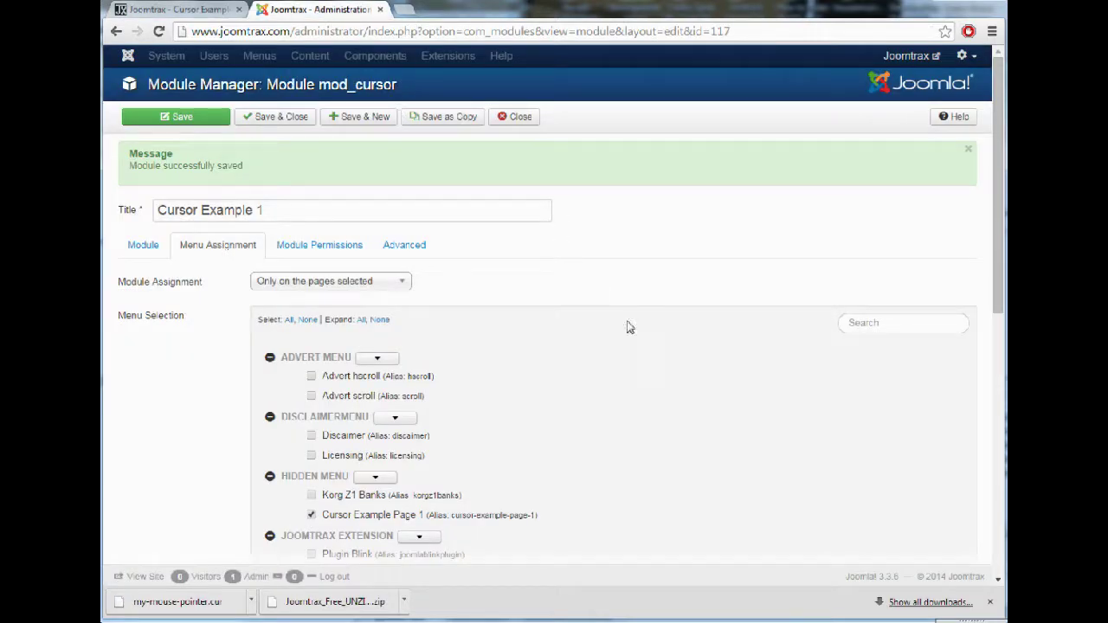